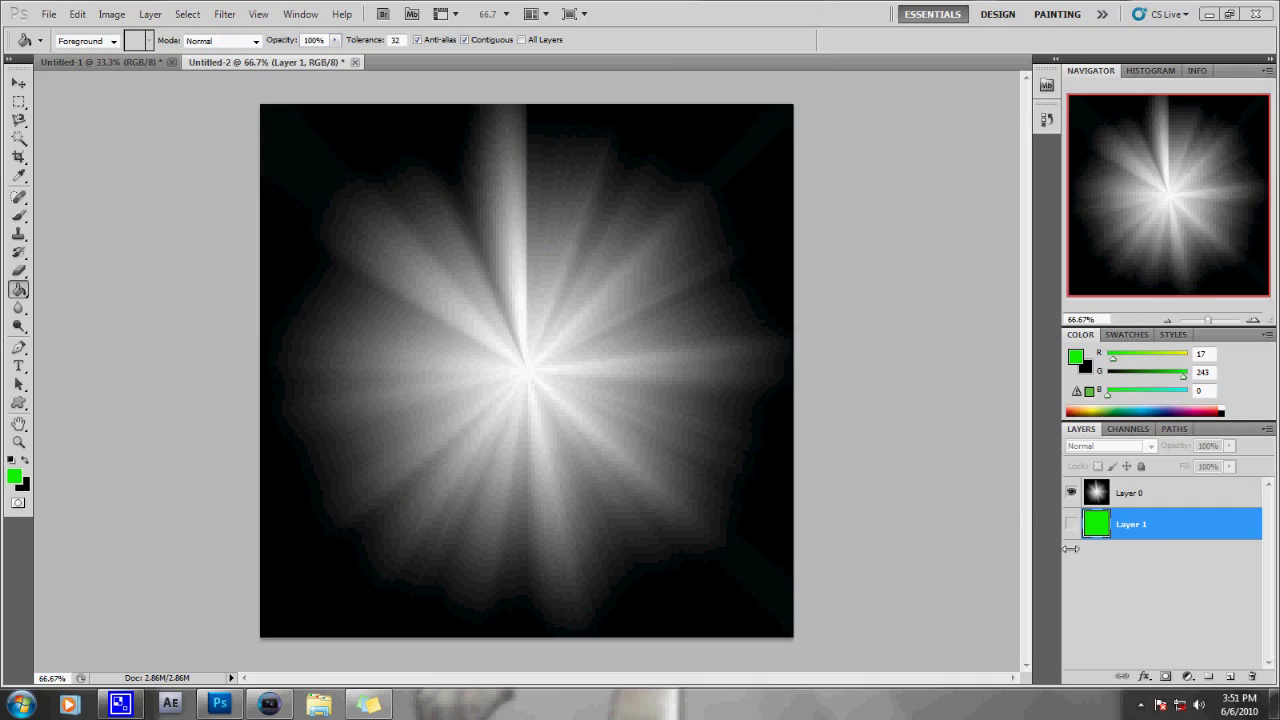
Toggle the green fill layer's visibility to preview the starburst, leaving it hidden
left_click(1071, 524)
left_click(1071, 524)
left_click(1071, 524)
left_click(1071, 524)
left_click(1071, 524)
left_click(1071, 524)
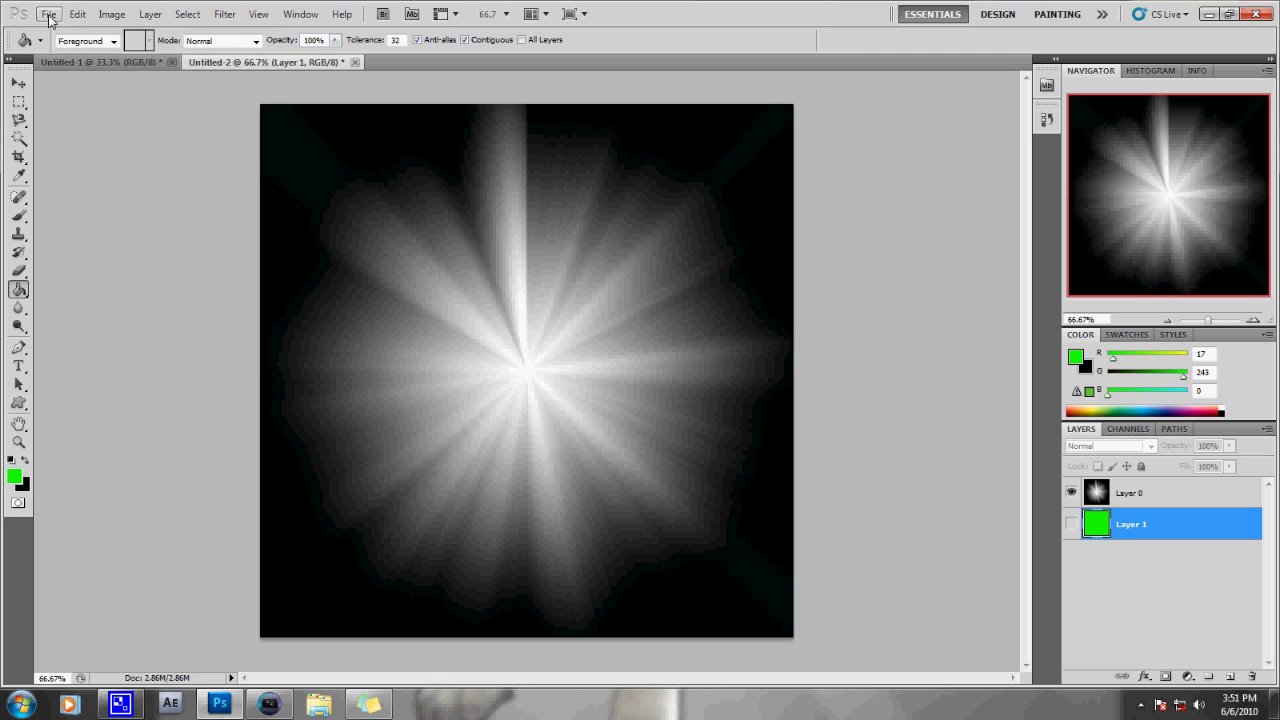
Create a new white 1600×1800 px document
left_click(49, 16)
left_click(57, 34)
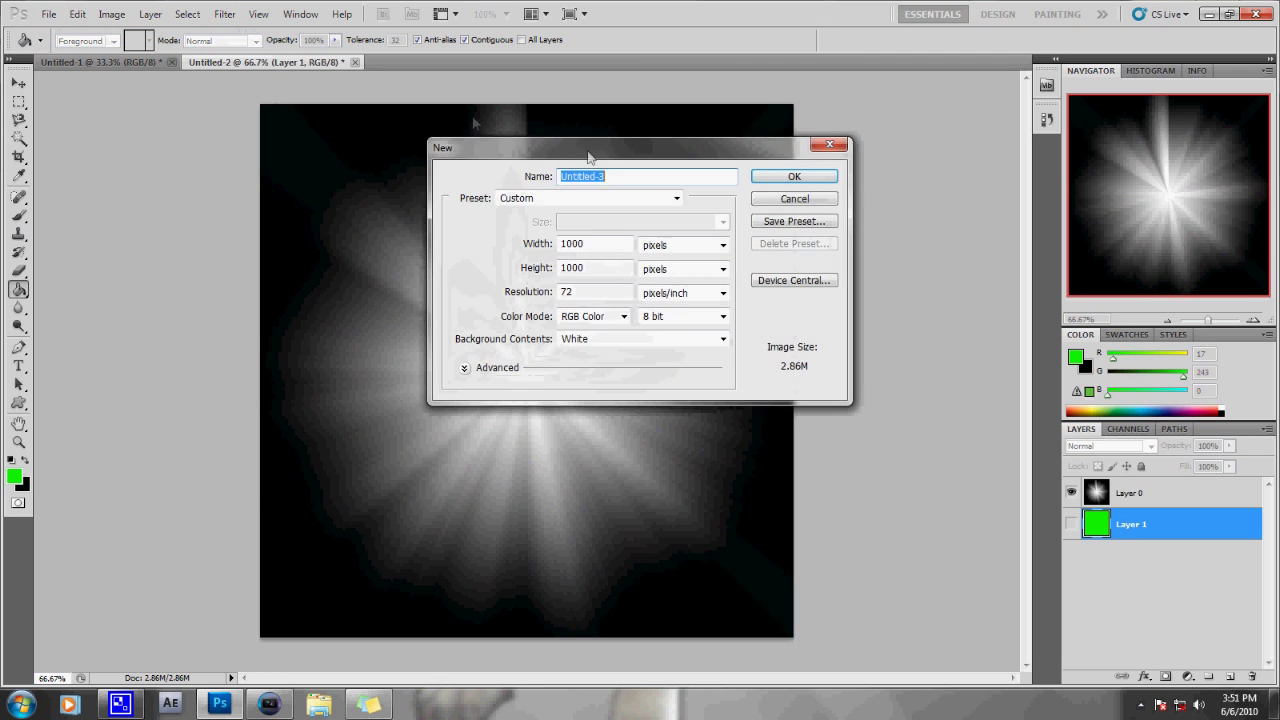
left_click(566, 243)
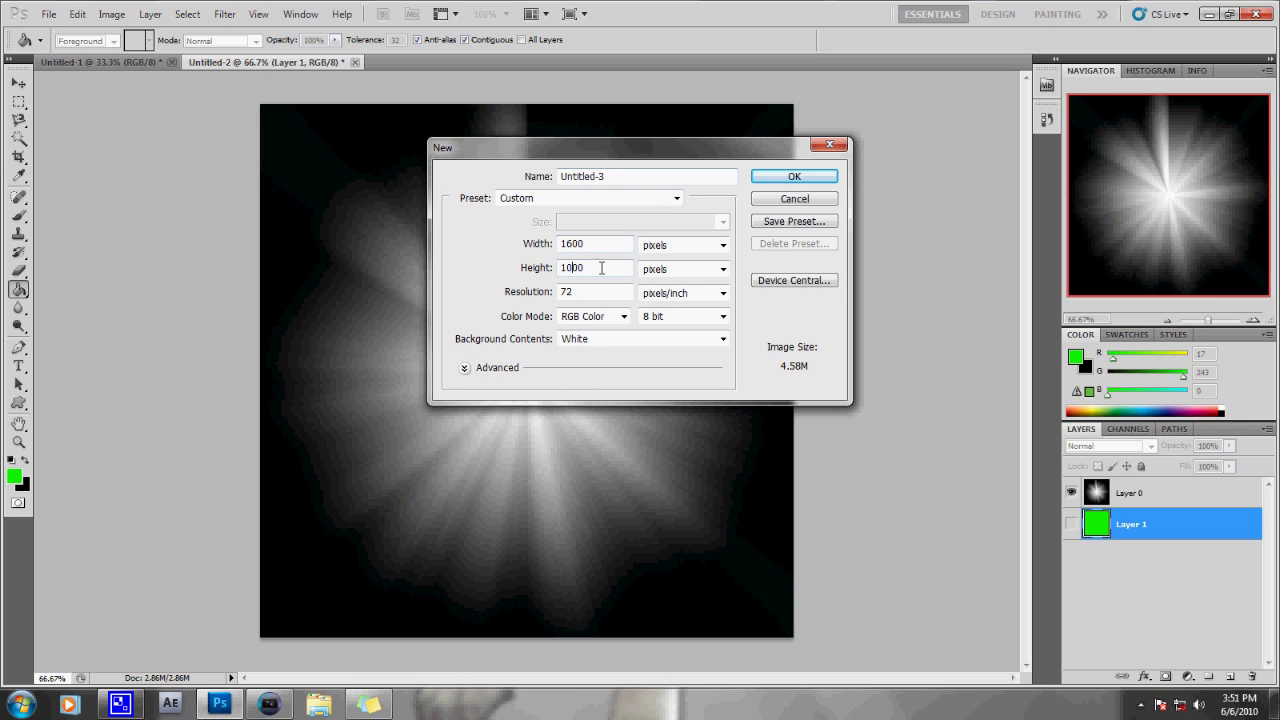
key("Return")
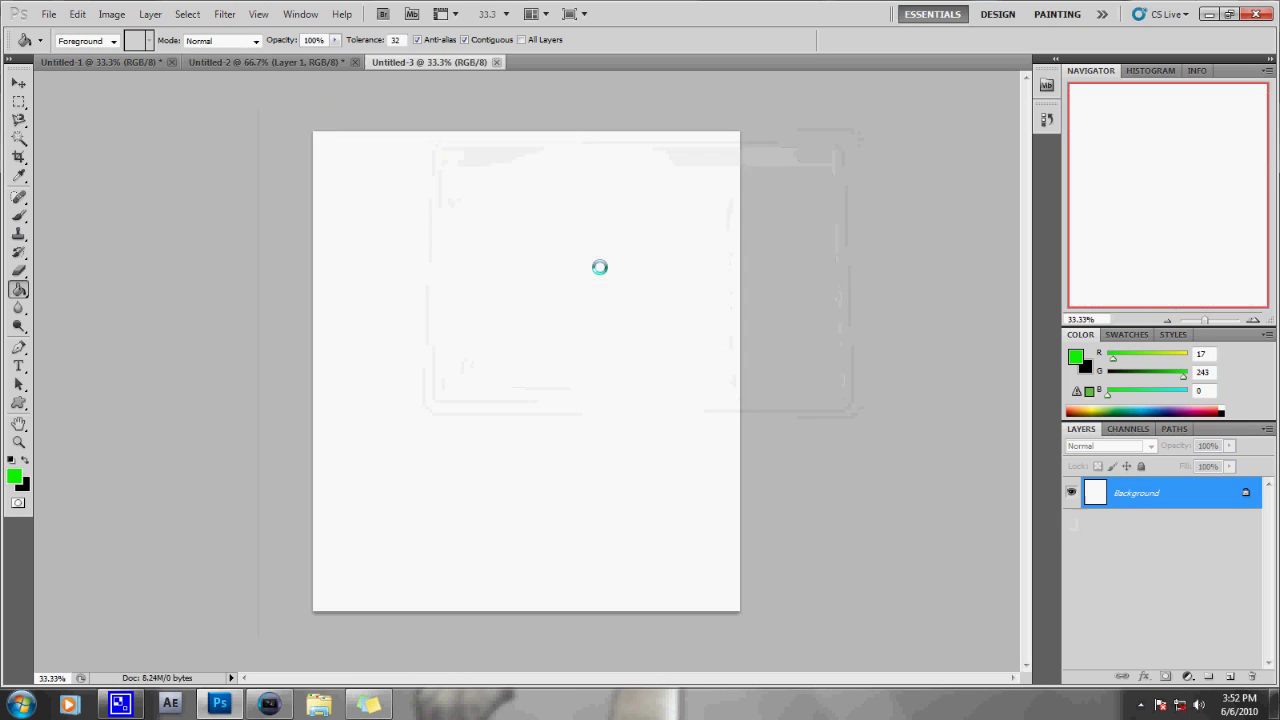
Set the foreground colour to bright green
left_click(15, 477)
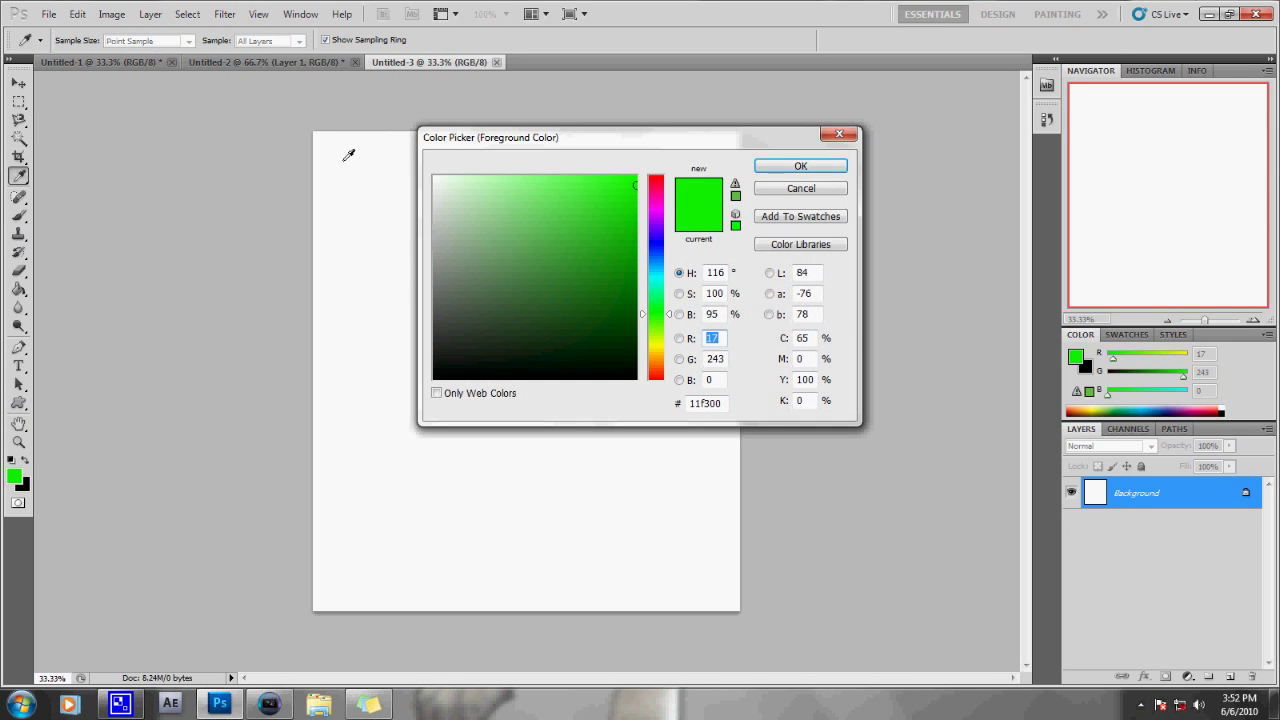
left_click(837, 135)
key("g")
left_click(139, 64)
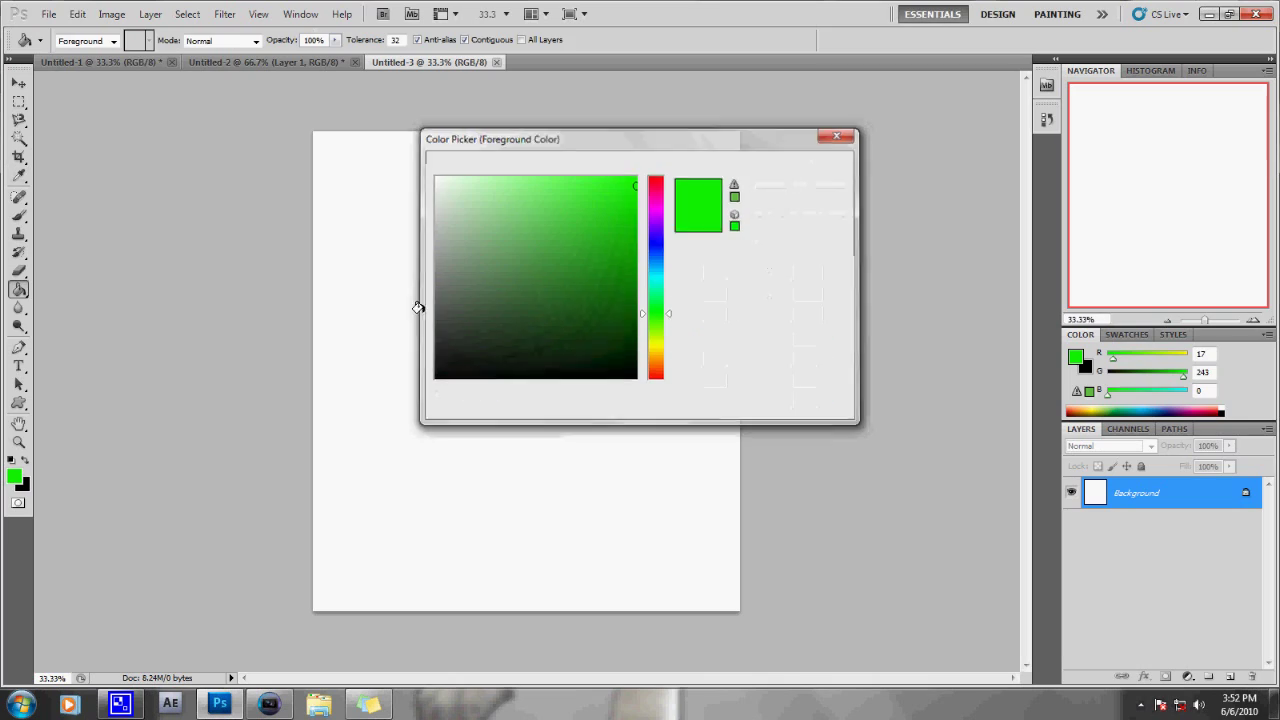
key("Return")
Set the background colour to dark green 018e04 and select the Gradient Tool
left_click(22, 486)
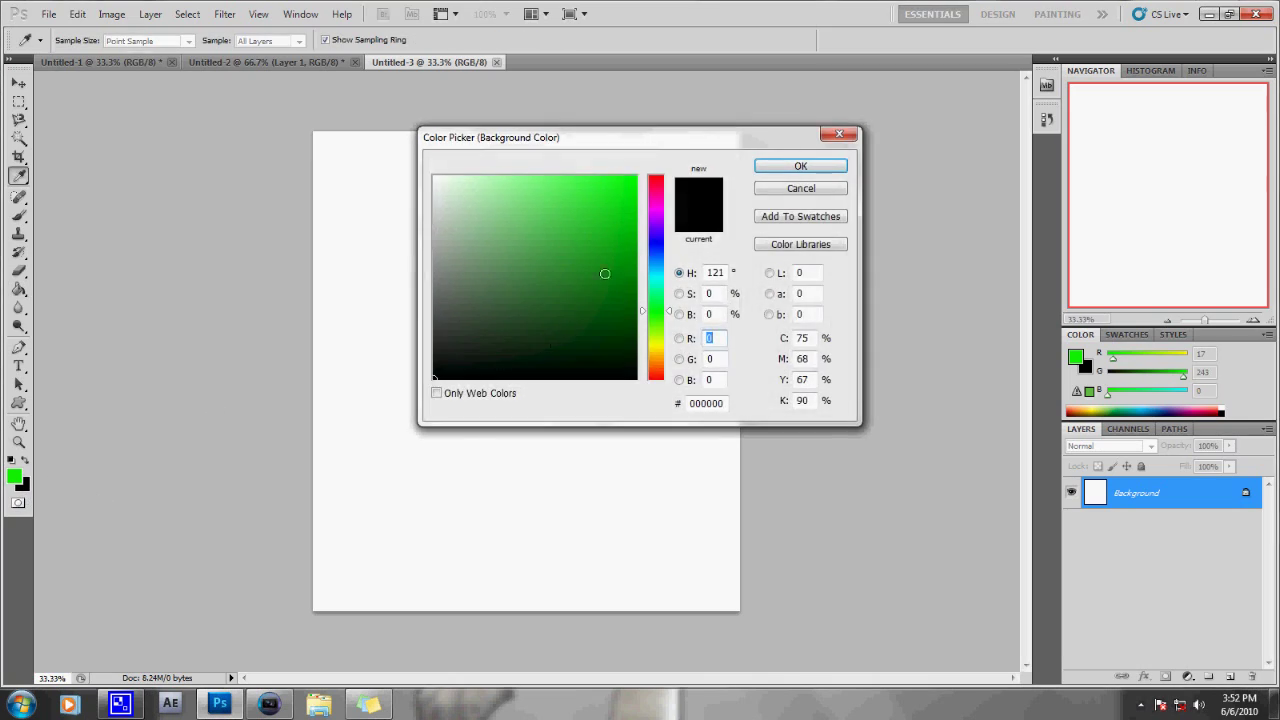
left_click_drag(623, 175, 634, 266)
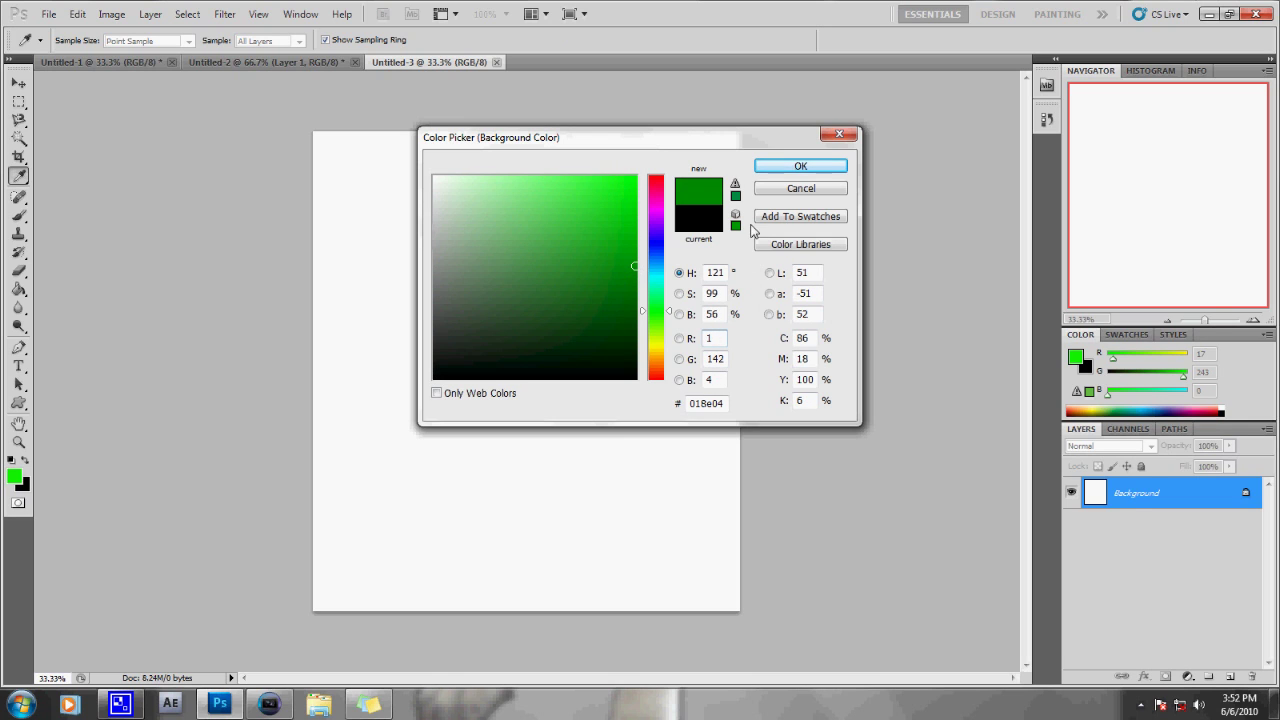
left_click(794, 170)
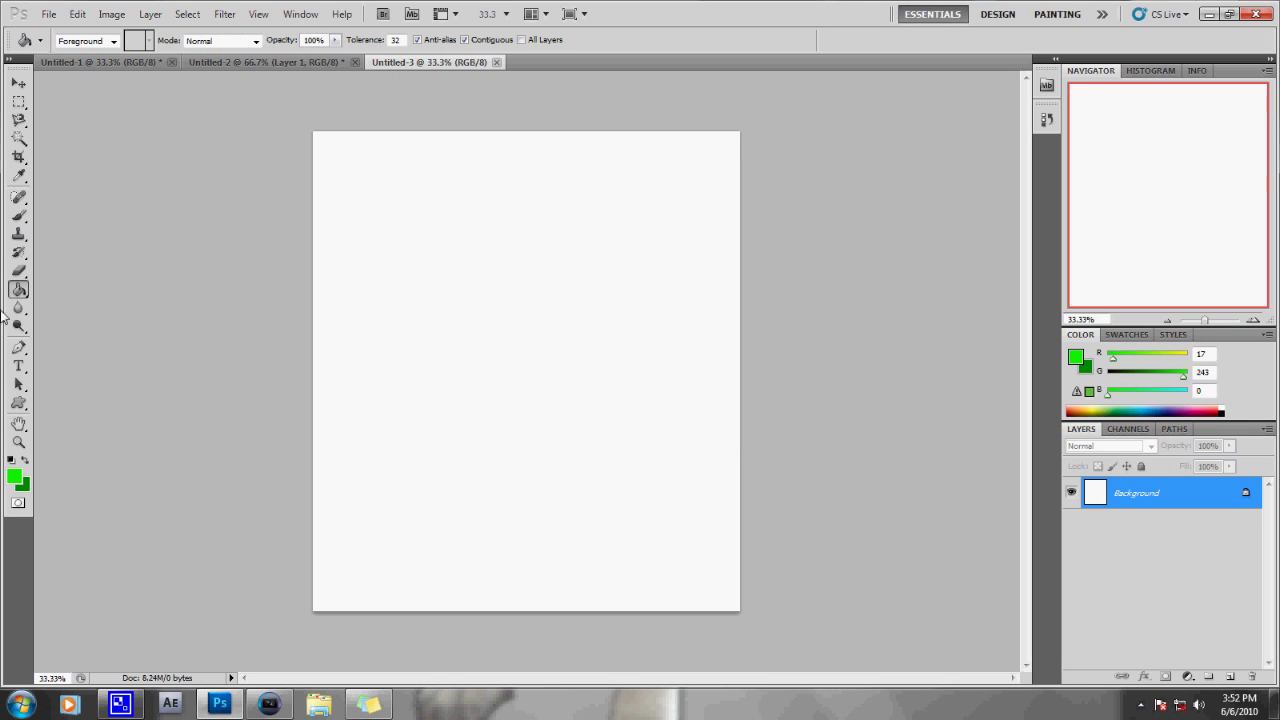
right_click(16, 292)
left_click(90, 287)
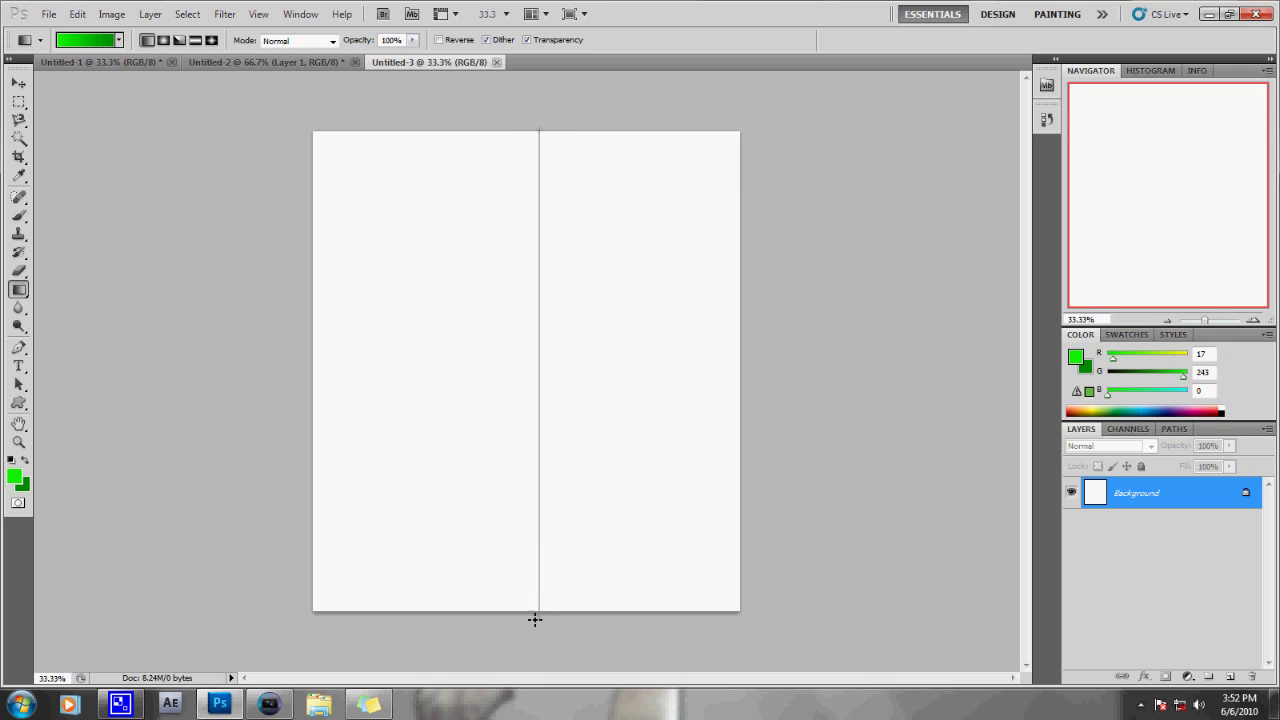
Fill the canvas with a top-to-bottom green gradient and convert the Background to Layer 0
left_click_drag(534, 614, 534, 614)
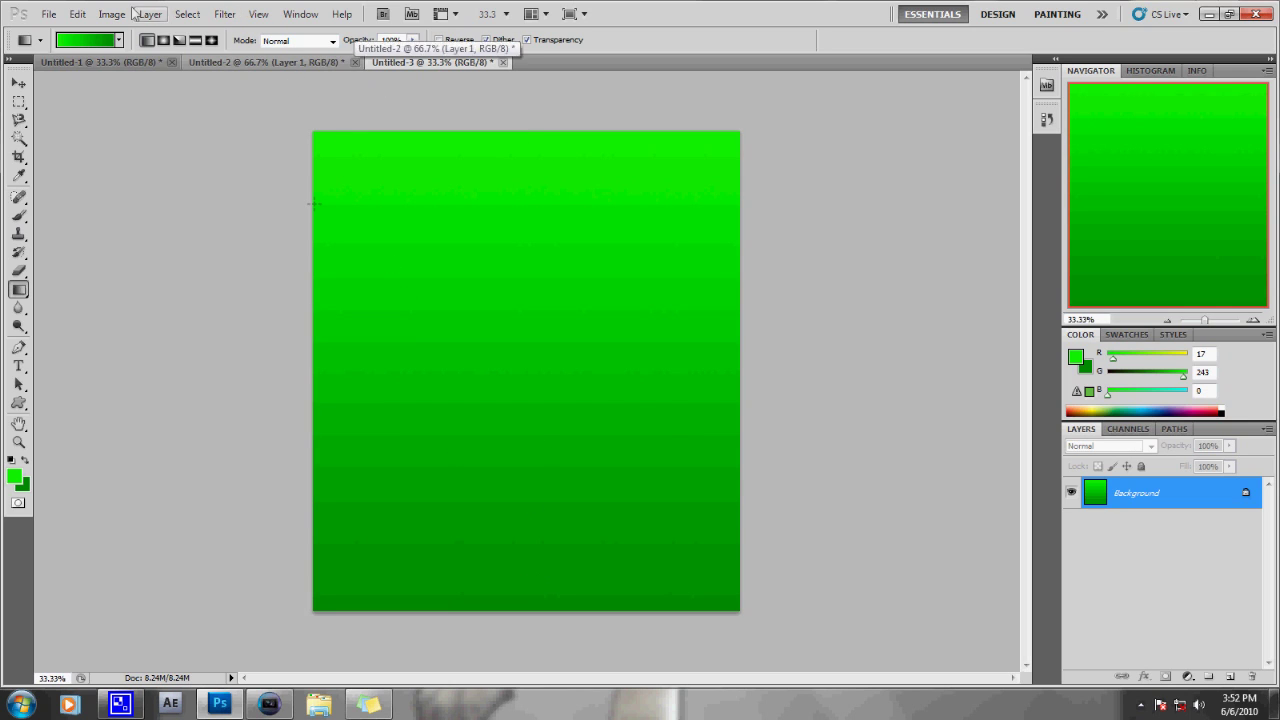
double_click(1243, 494)
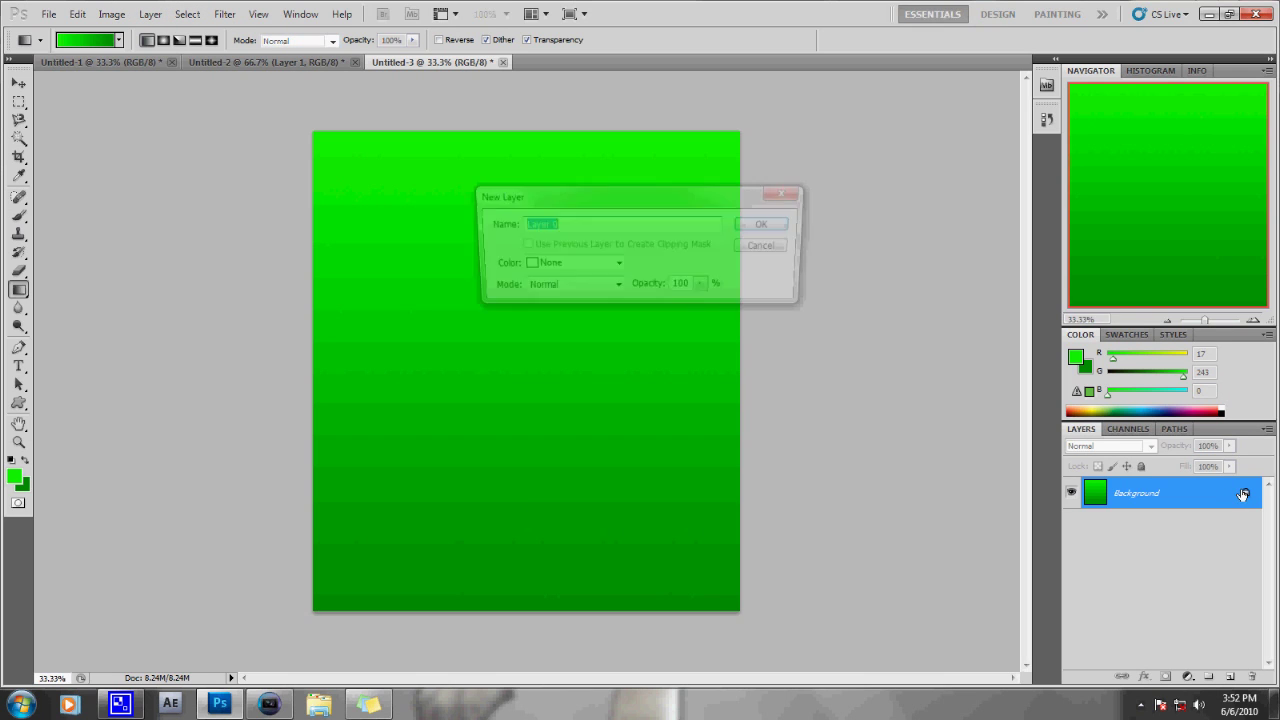
left_click(775, 227)
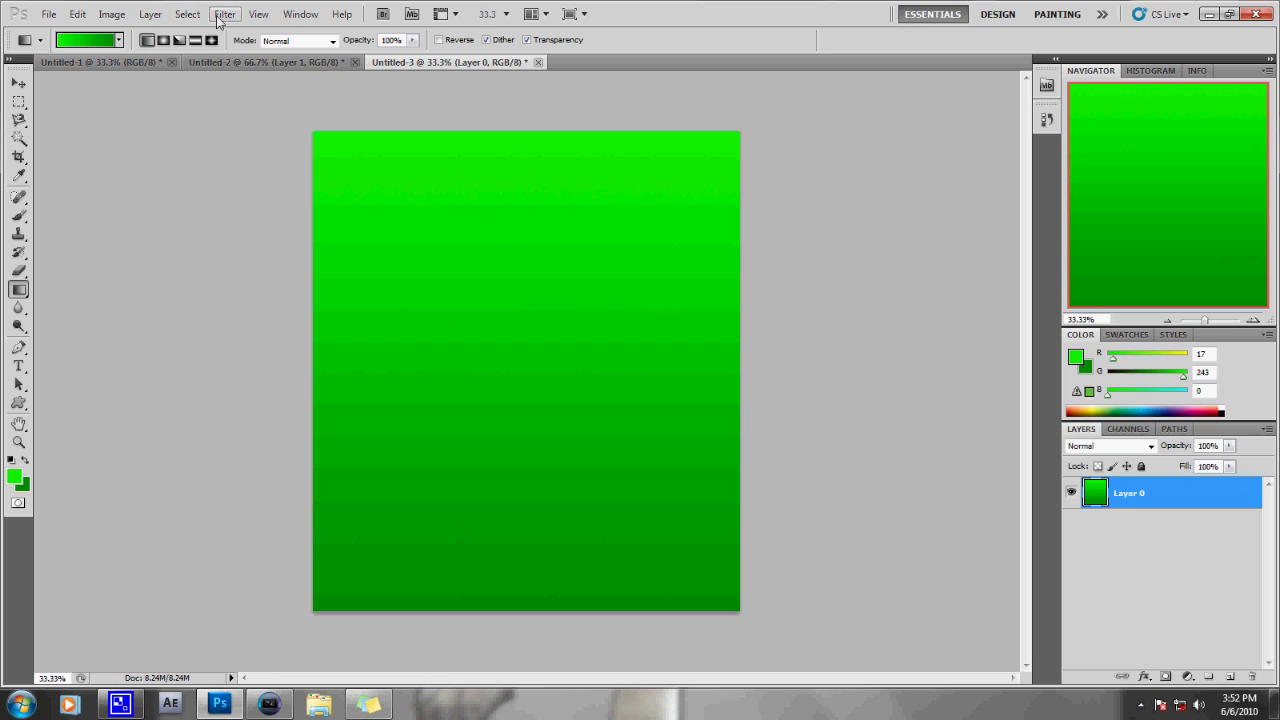
Open the Filter > Distort > Wave dialog
left_click(222, 15)
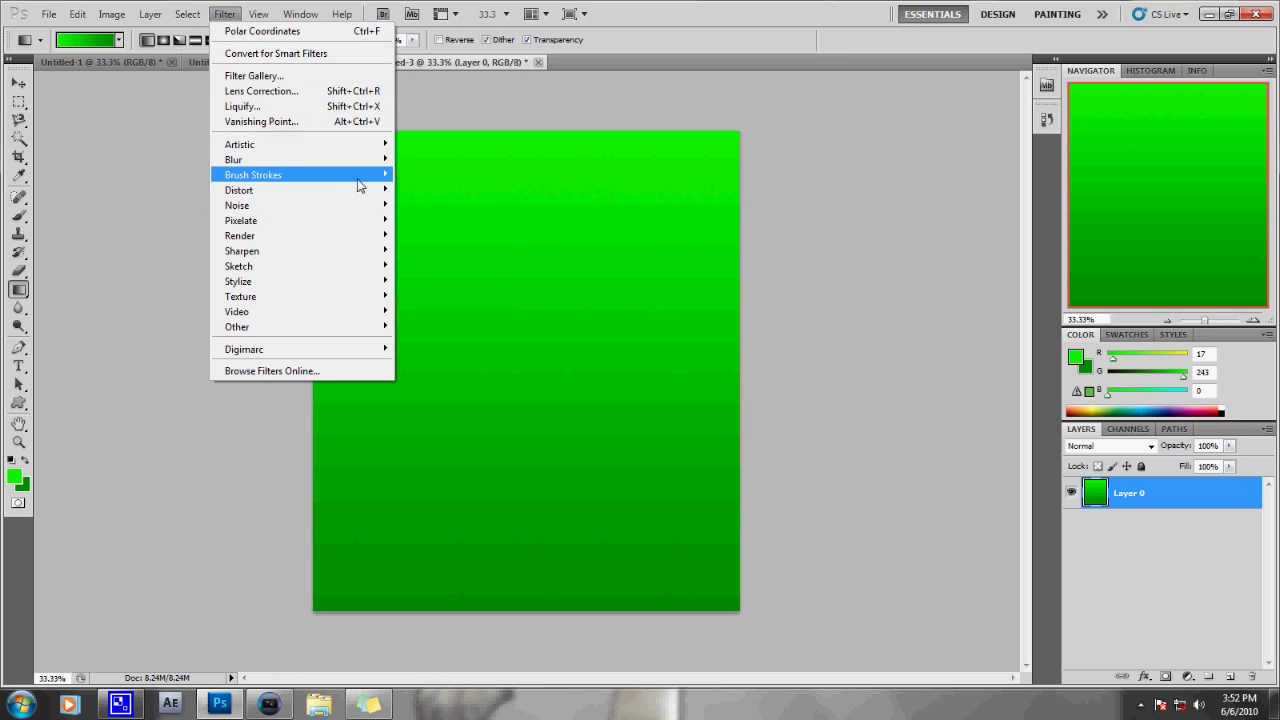
mouse_move(360, 184)
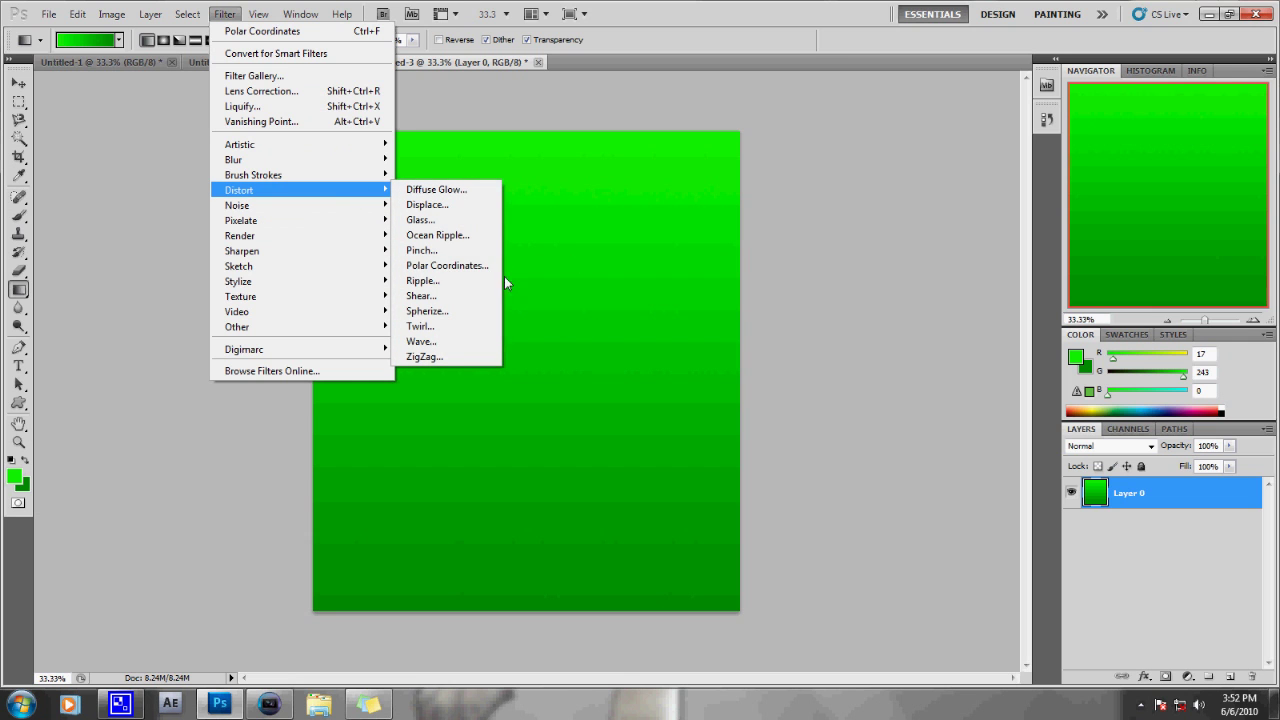
left_click(482, 343)
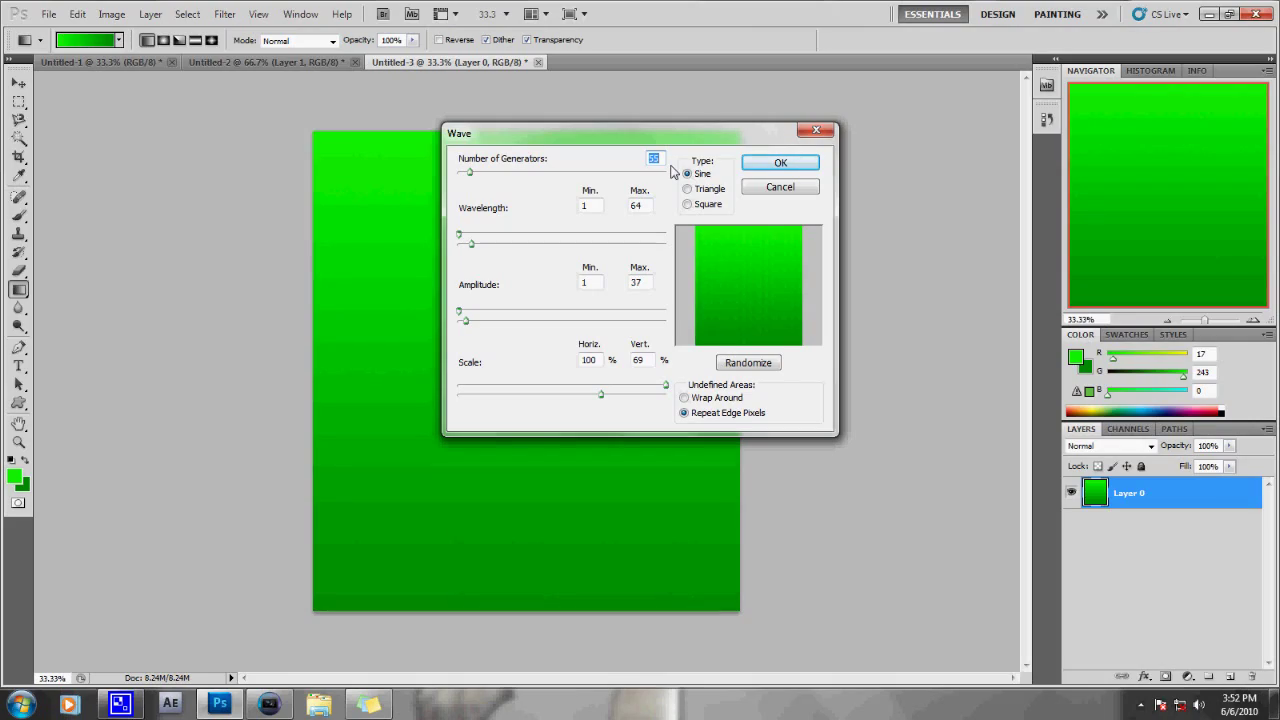
Apply Wave with 999 generators, wavelength 70–71 and amplitude 34 to create vertical stripes
type("999")
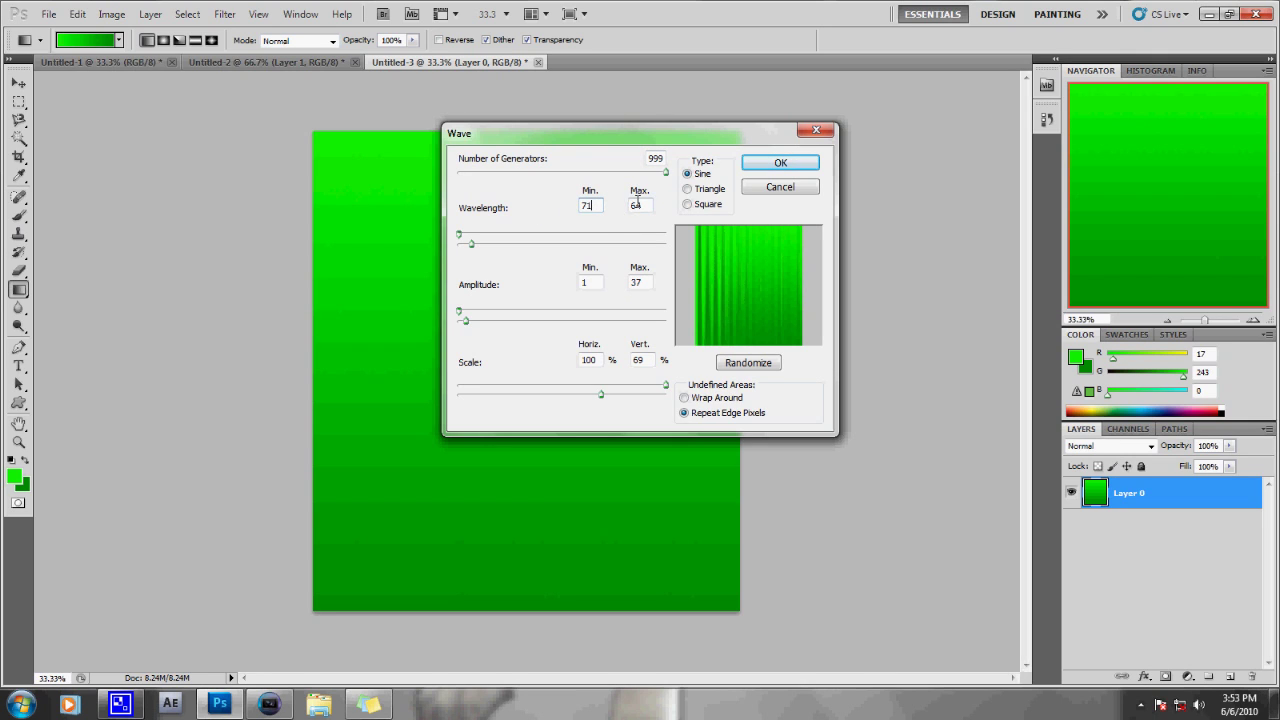
type("71")
key("Tab")
double_click(589, 281)
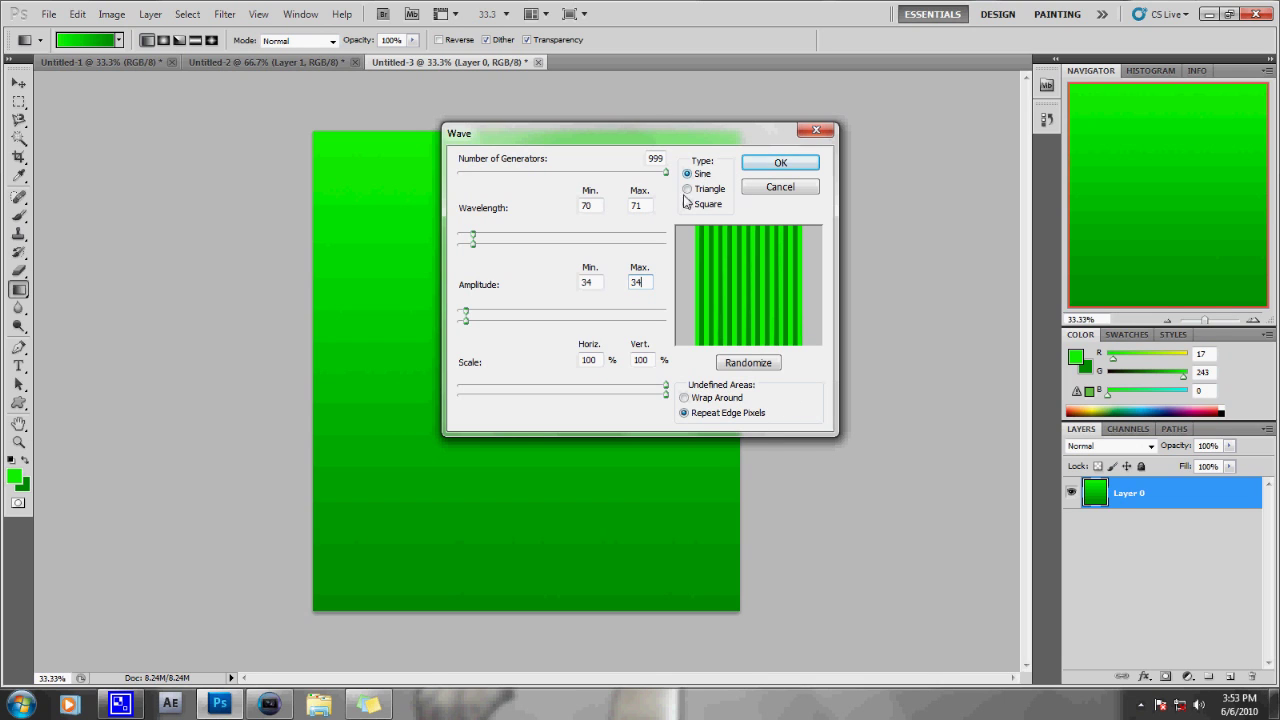
left_click(781, 164)
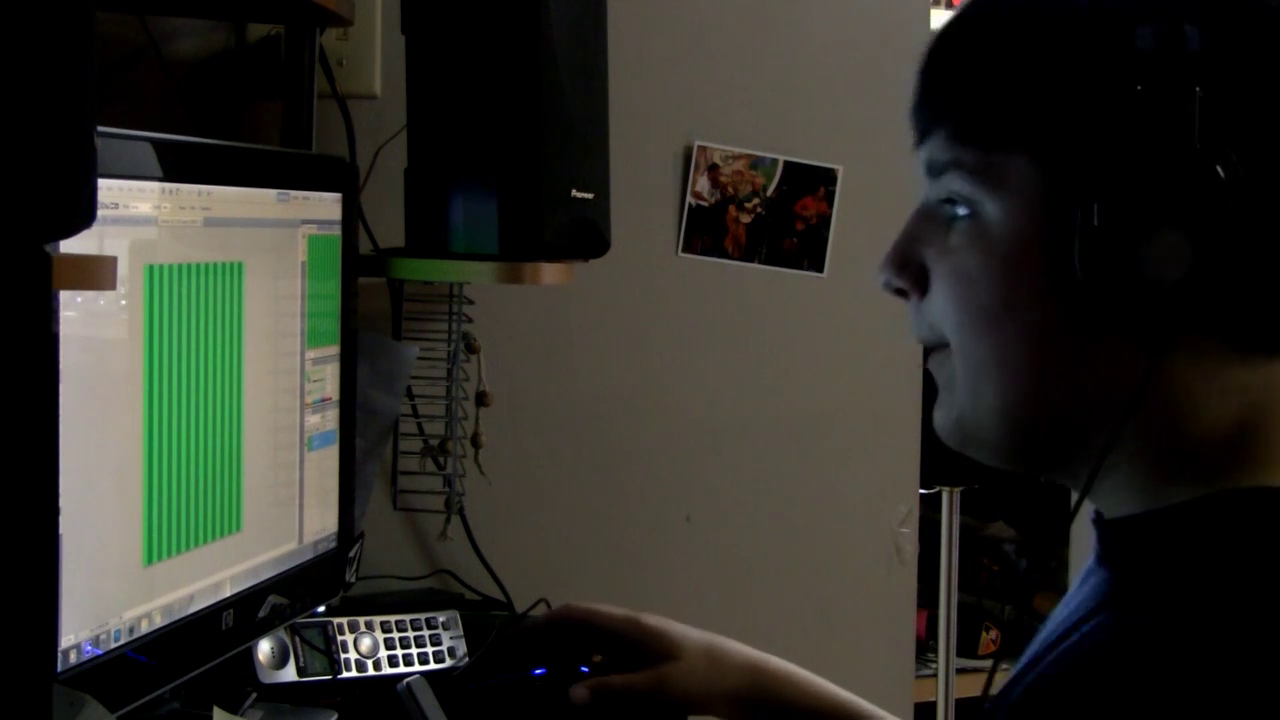
Apply Polar Coordinates, Rectangular to Polar, turning the stripes into radiating green rays
left_click(127, 191)
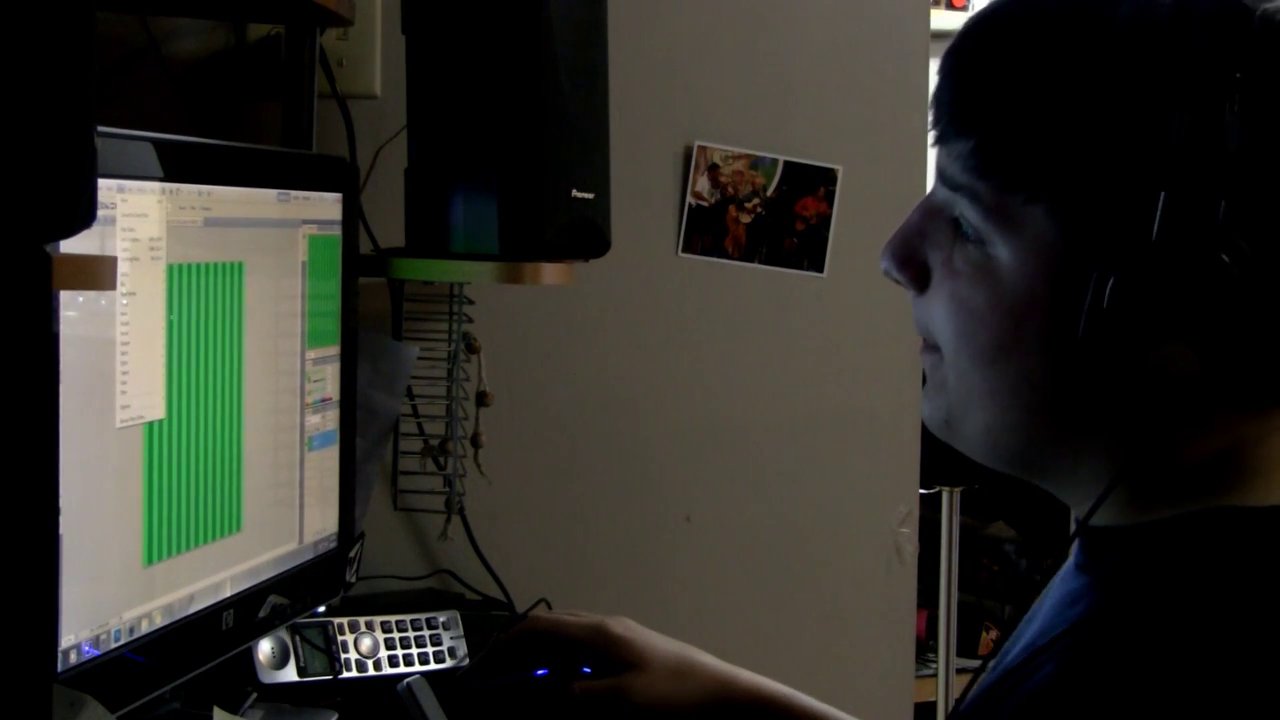
mouse_move(300, 190)
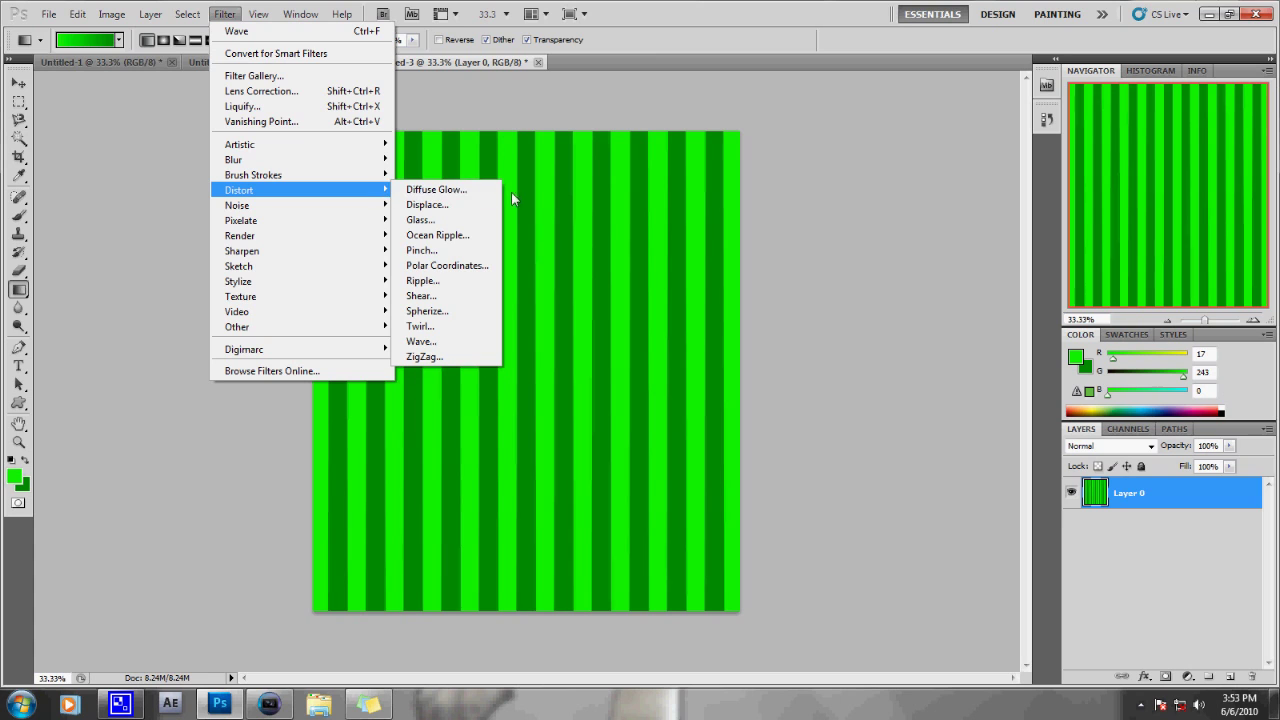
left_click(474, 265)
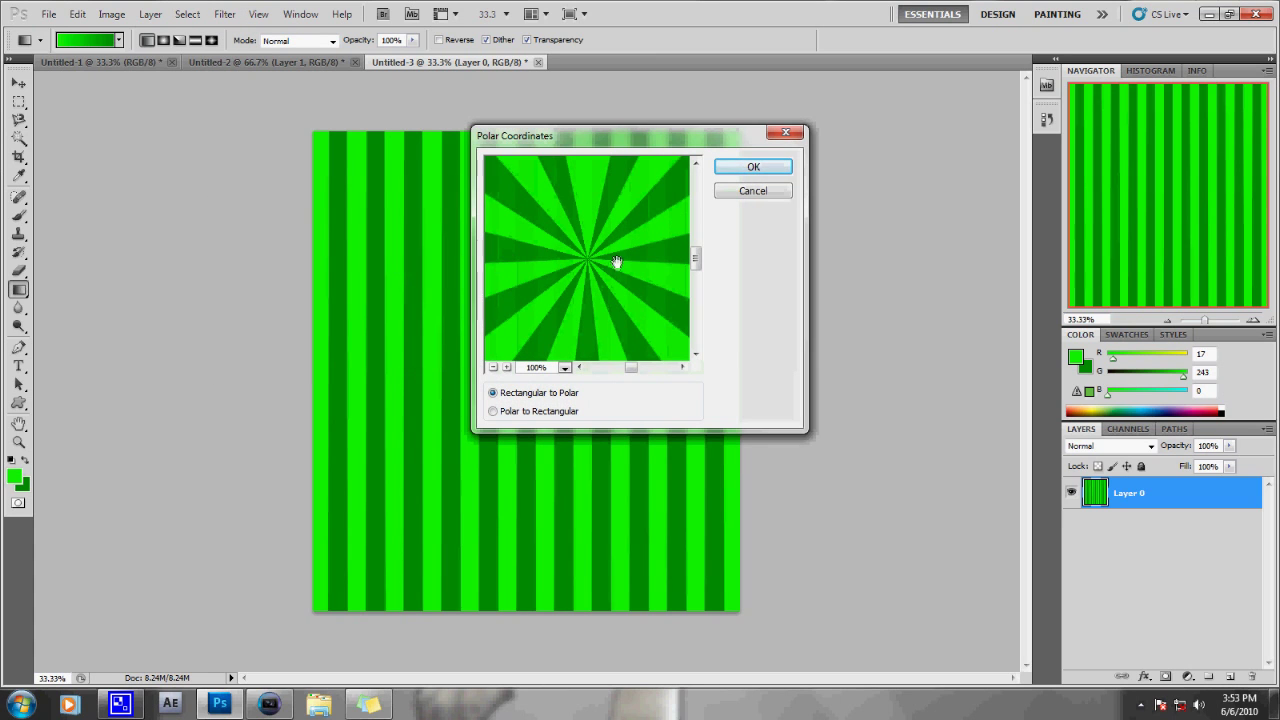
left_click(752, 166)
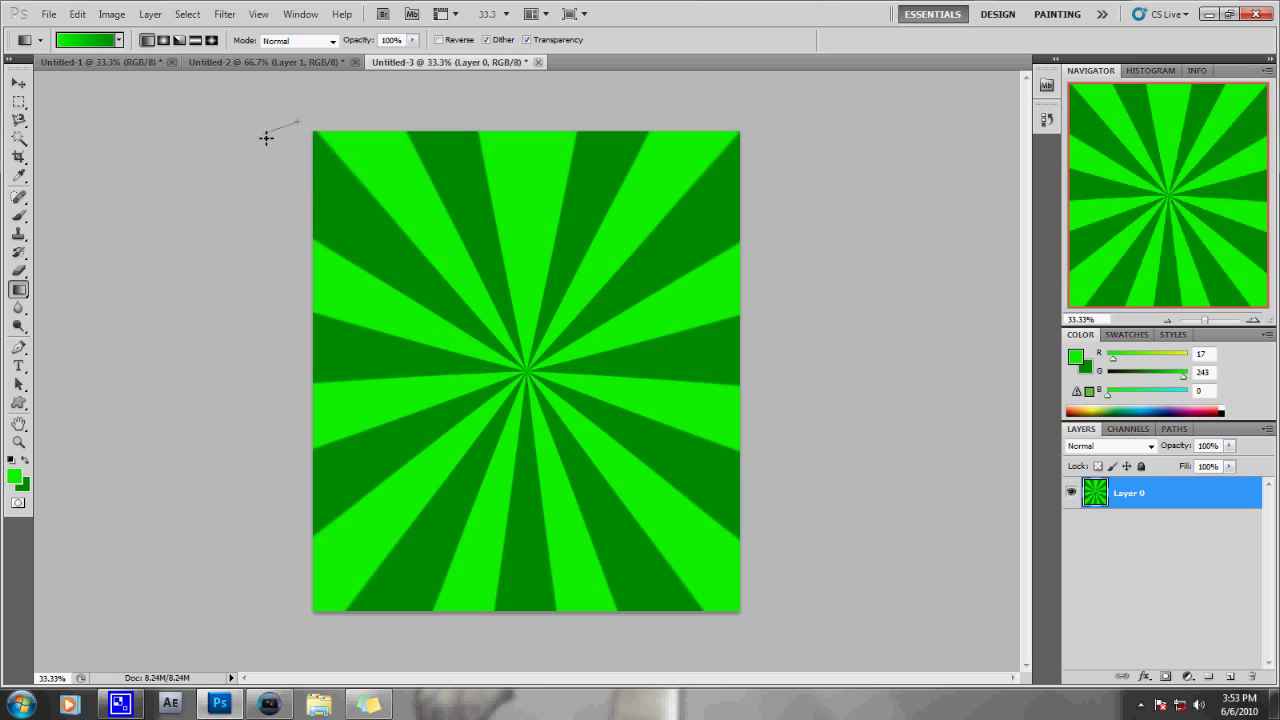
left_click_drag(266, 137, 266, 137)
left_click(77, 14)
Undo the stray gradient and select the entire sunburst canvas
left_click(108, 31)
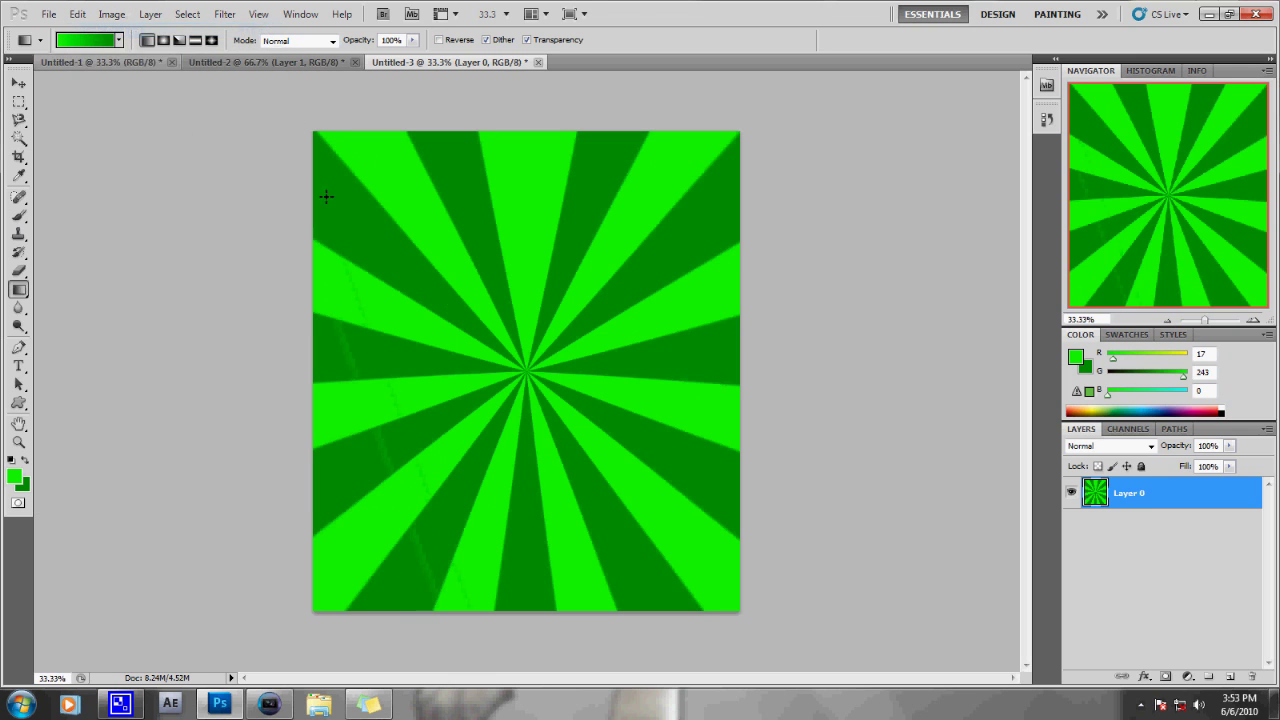
left_click(19, 101)
key("ctrl+a")
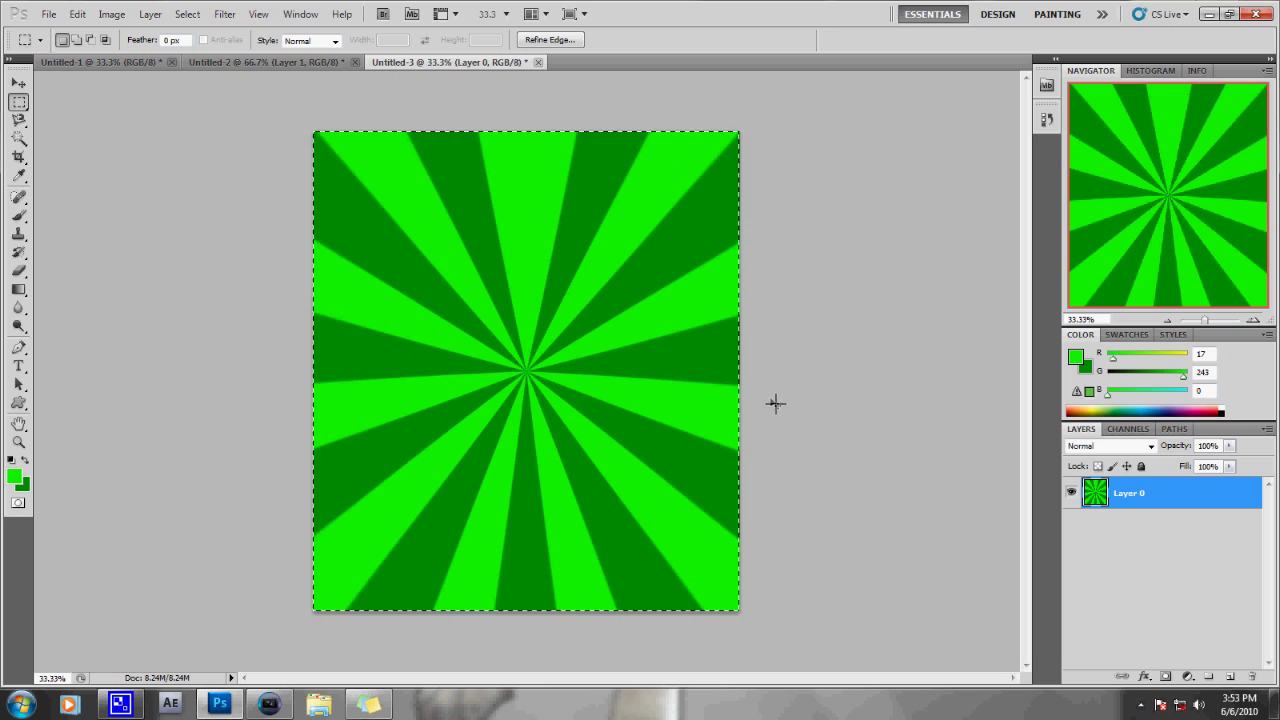
Create a new 1000×1000 px document
left_click(47, 14)
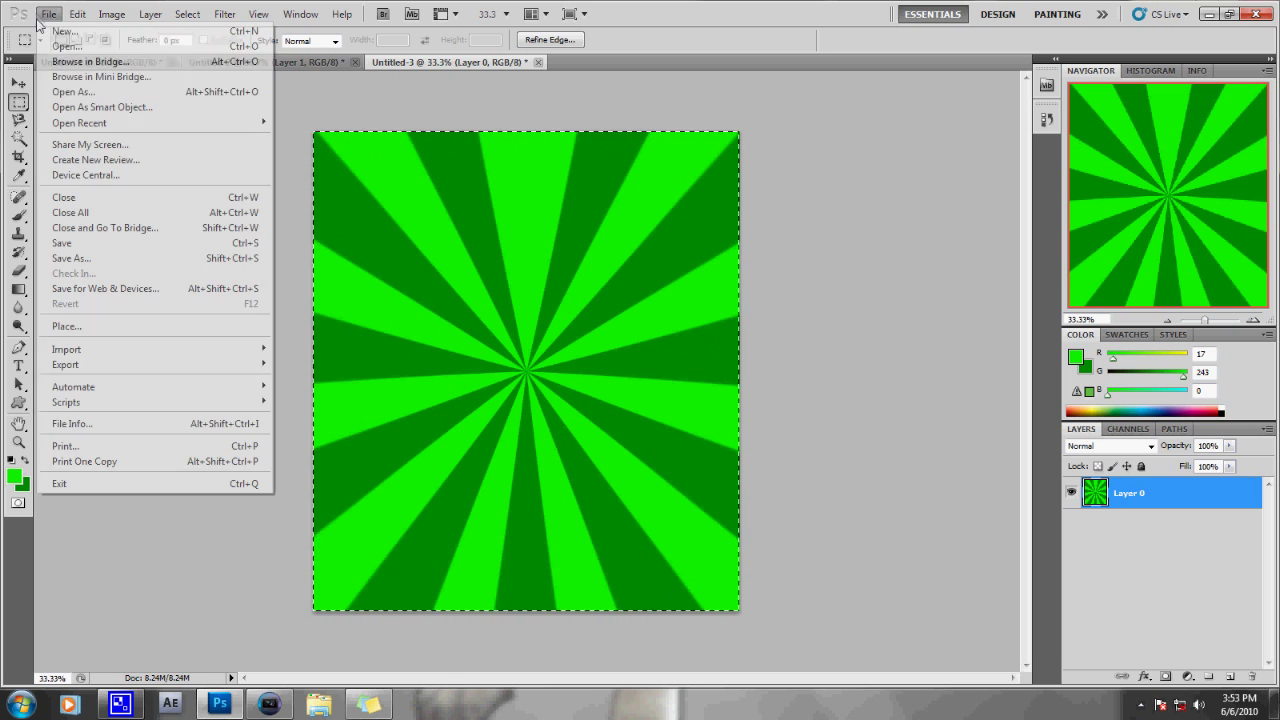
left_click(70, 31)
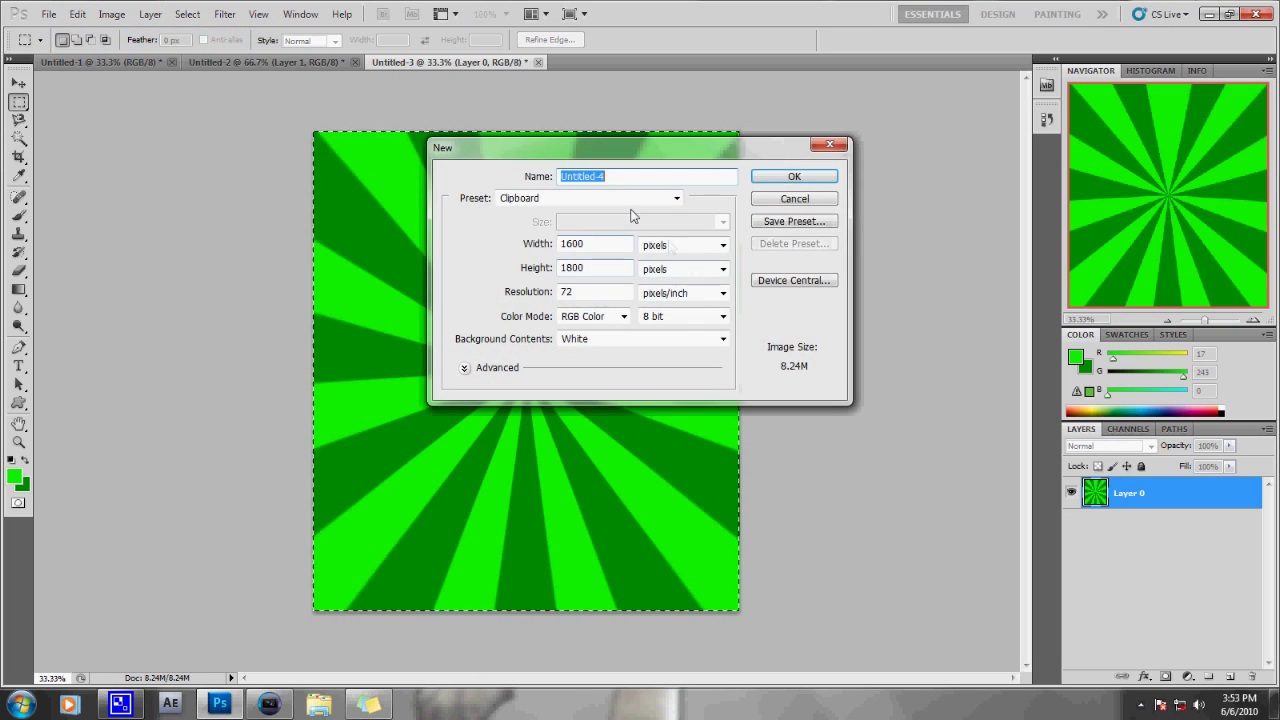
double_click(562, 243)
type("1000")
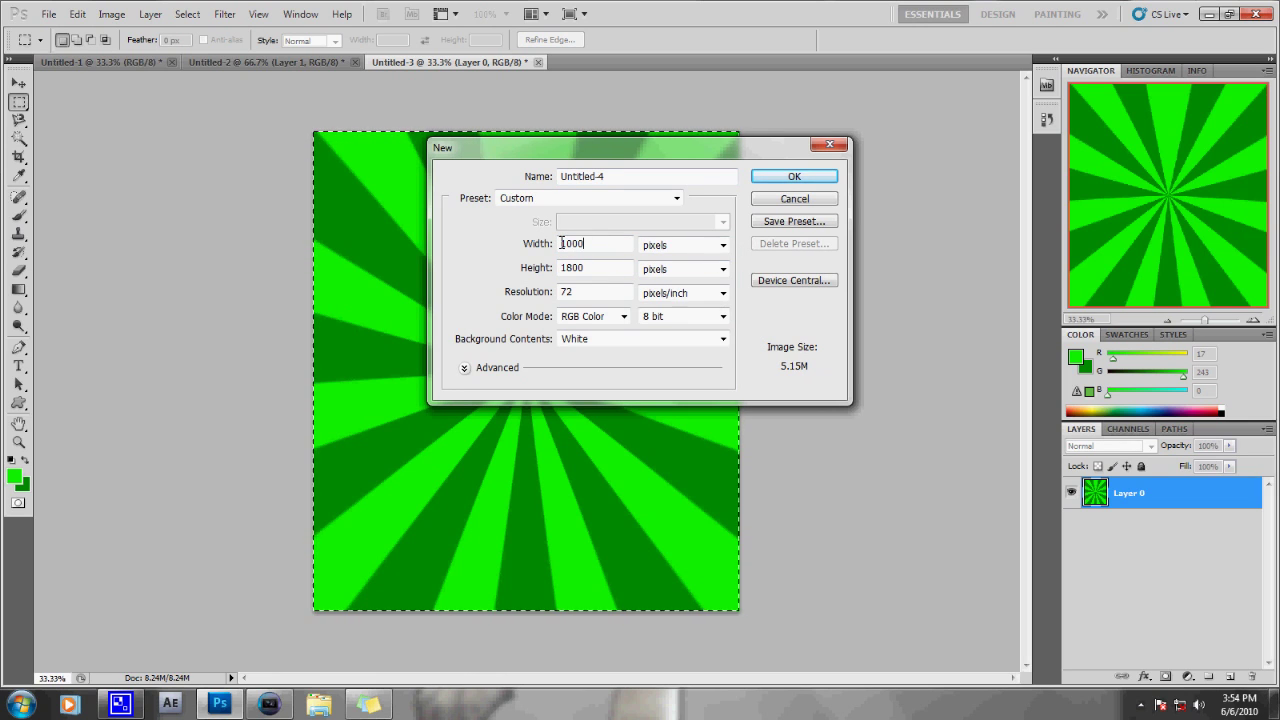
key("Tab")
type("1000")
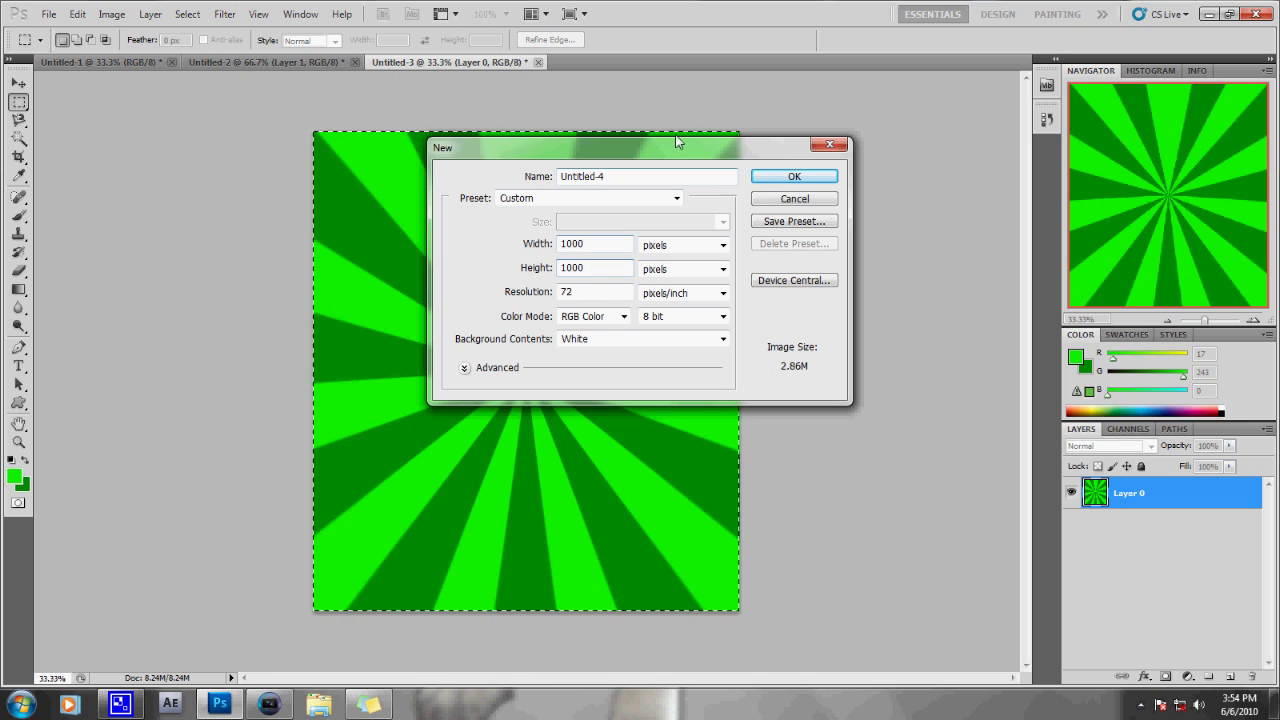
left_click(794, 176)
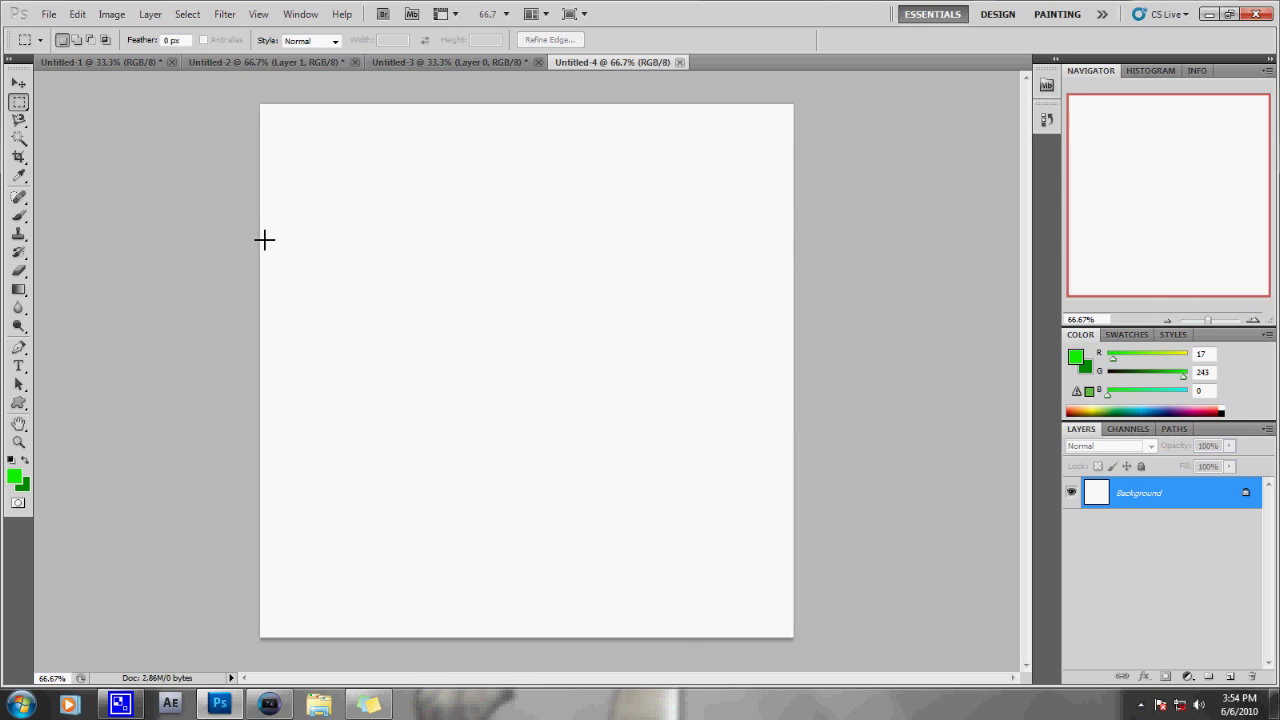
Paste the sunburst as Layer 1 and drag it down and to the left
key("ctrl+v")
left_click(20, 85)
left_click_drag(523, 340, 623, 204)
left_click_drag(653, 355, 539, 515)
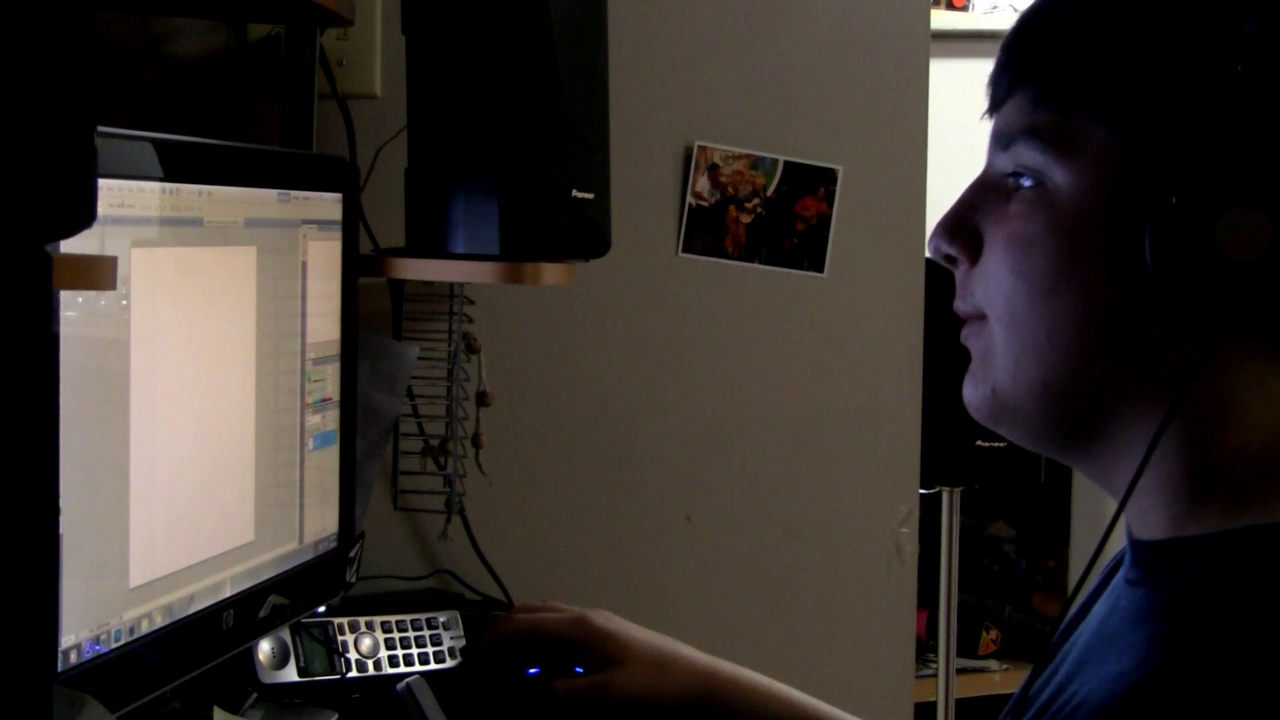
left_click(122, 190)
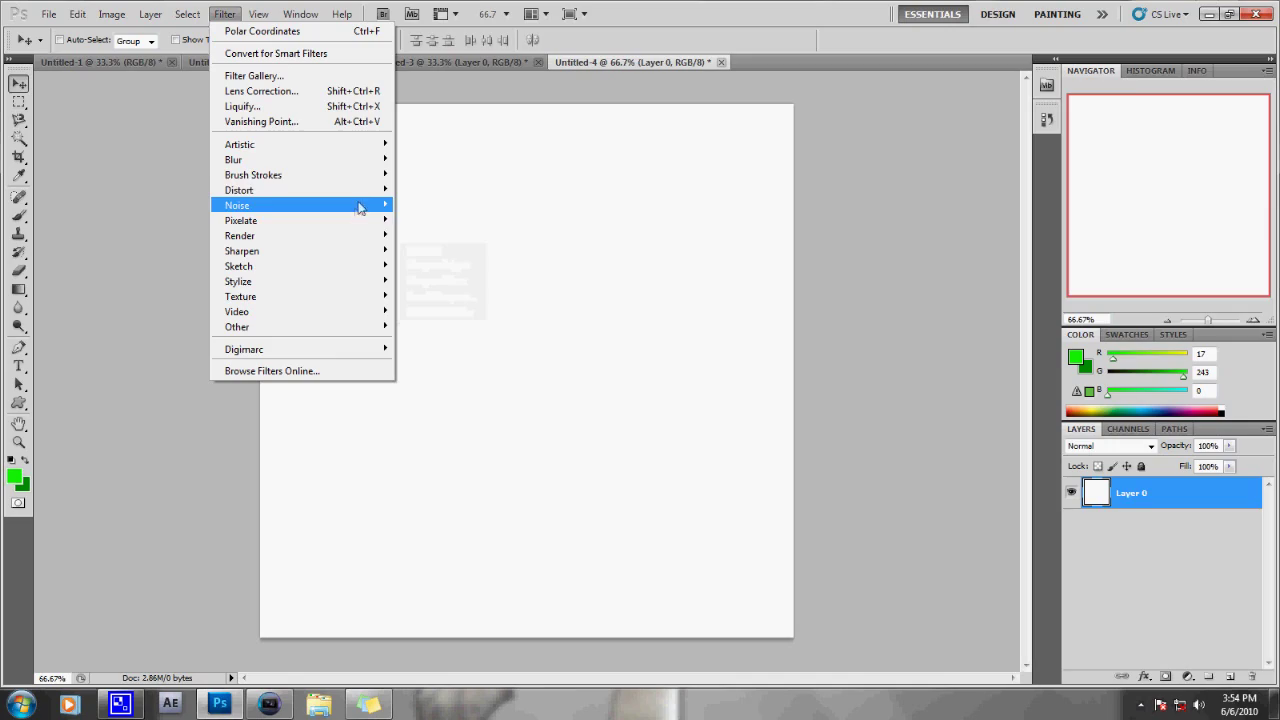
Cancel the Wave dialog without applying the distortion
mouse_move(362, 199)
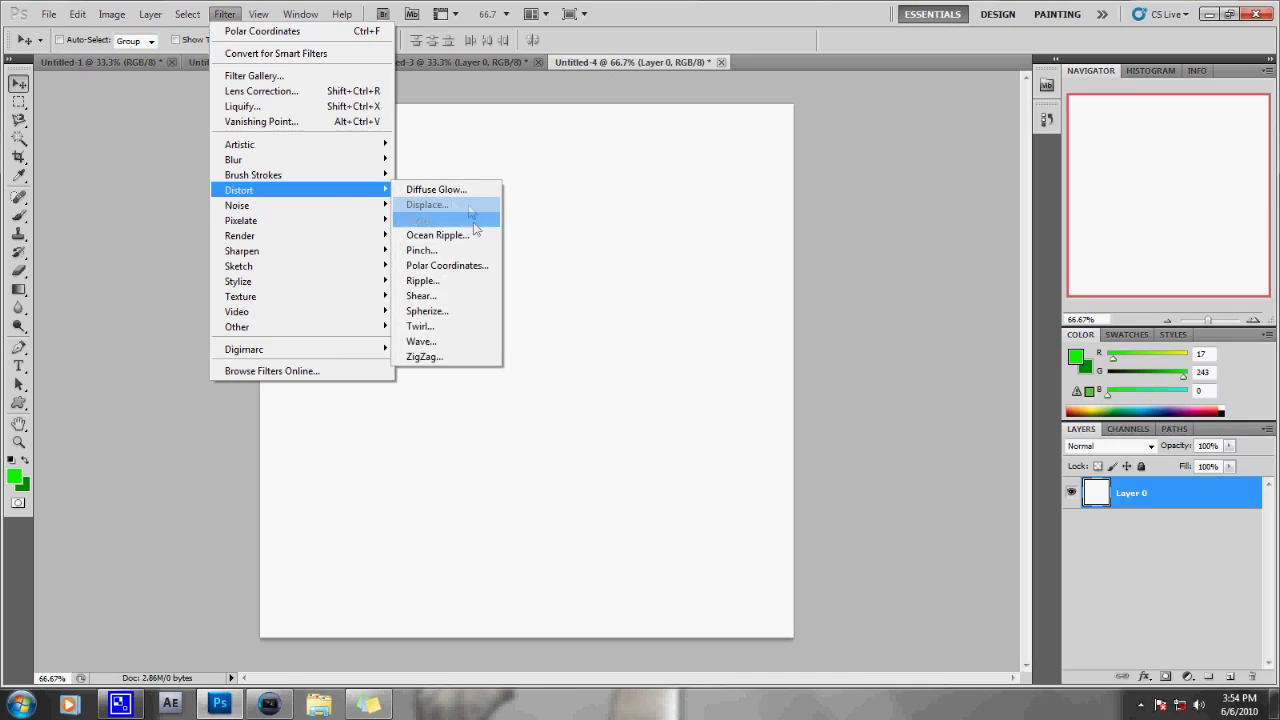
left_click(469, 344)
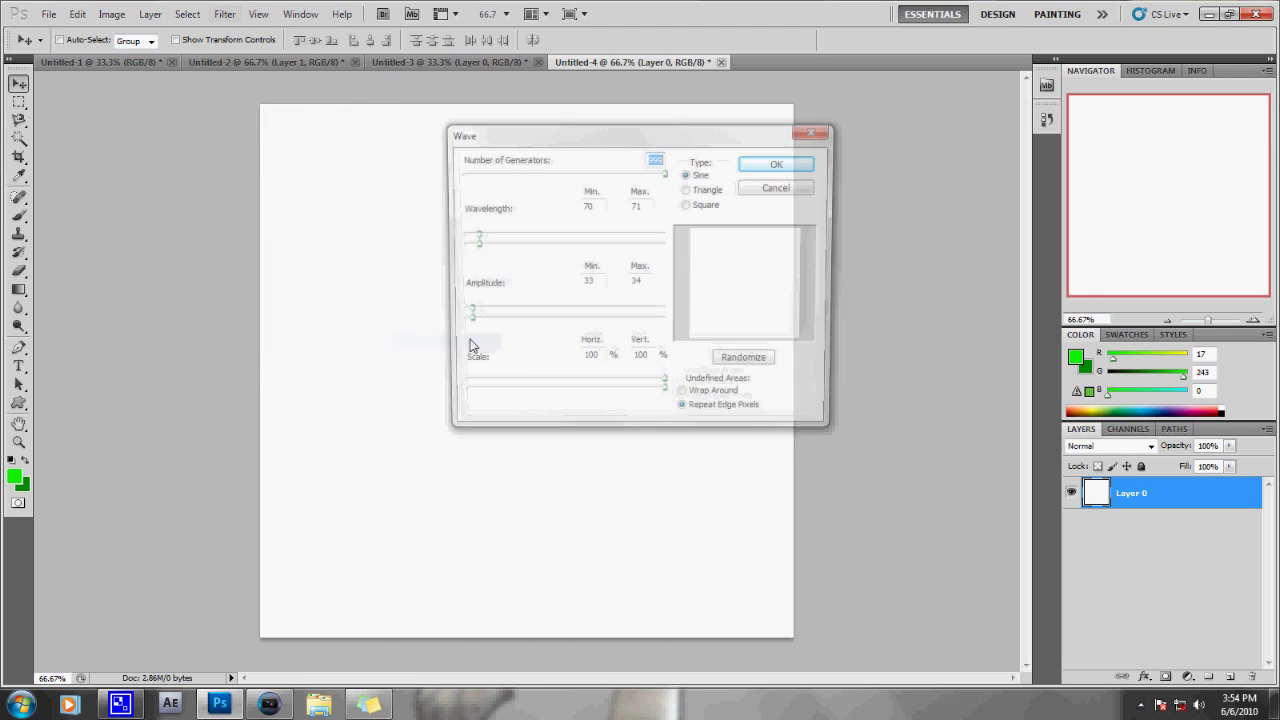
left_click(741, 368)
left_click(830, 134)
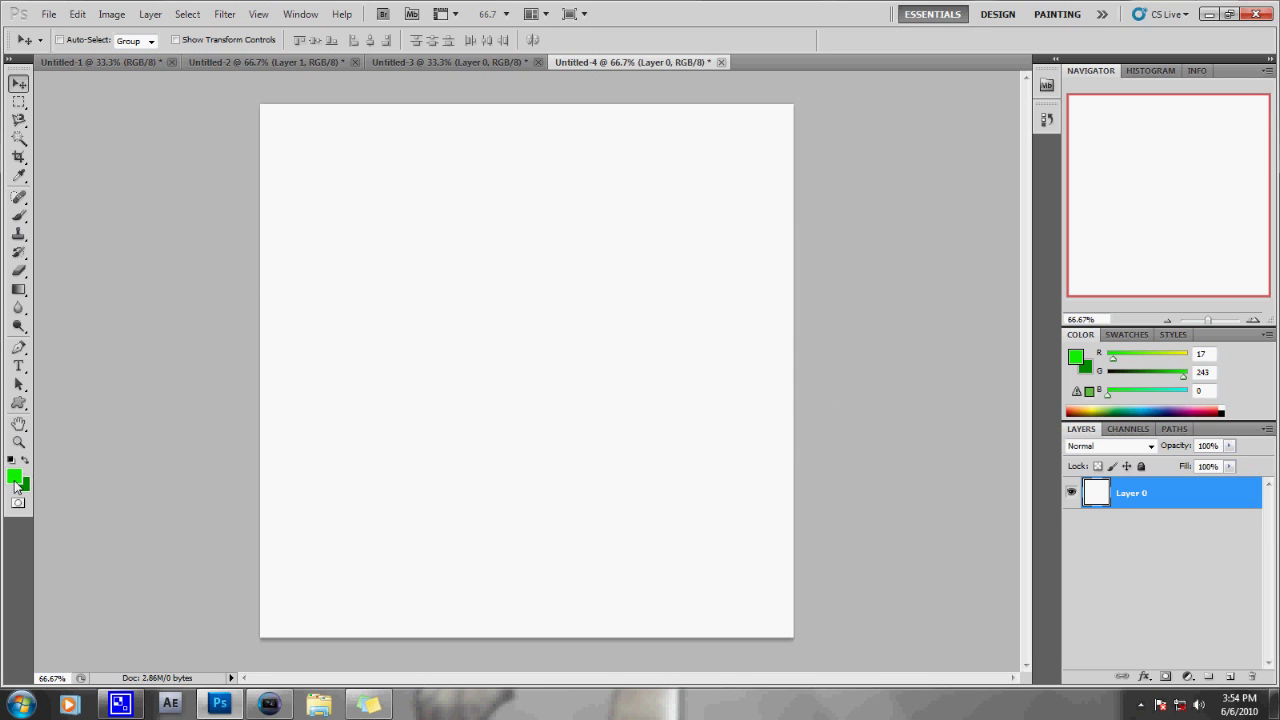
Set the foreground colour to white and the background colour to black
left_click(15, 483)
left_click(563, 269)
left_click_drag(563, 269, 357, 92)
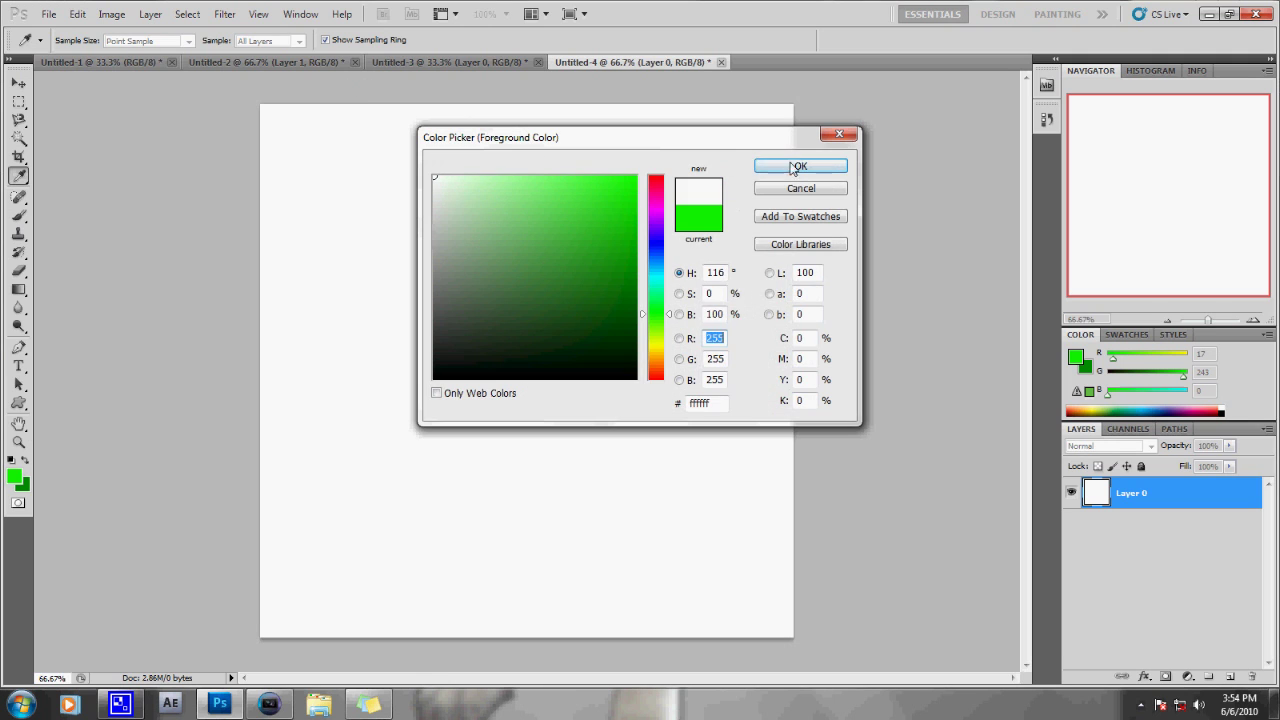
left_click(797, 166)
left_click(25, 488)
left_click_drag(587, 286, 560, 392)
left_click(815, 168)
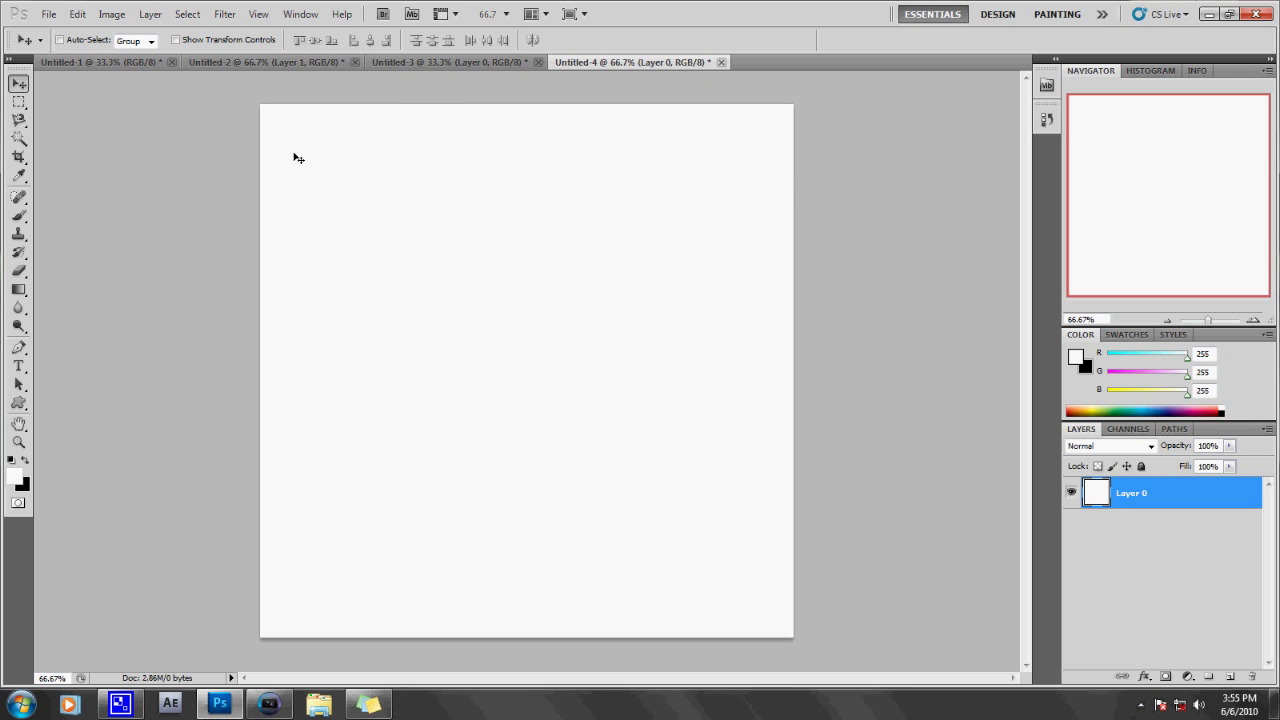
left_click(20, 290)
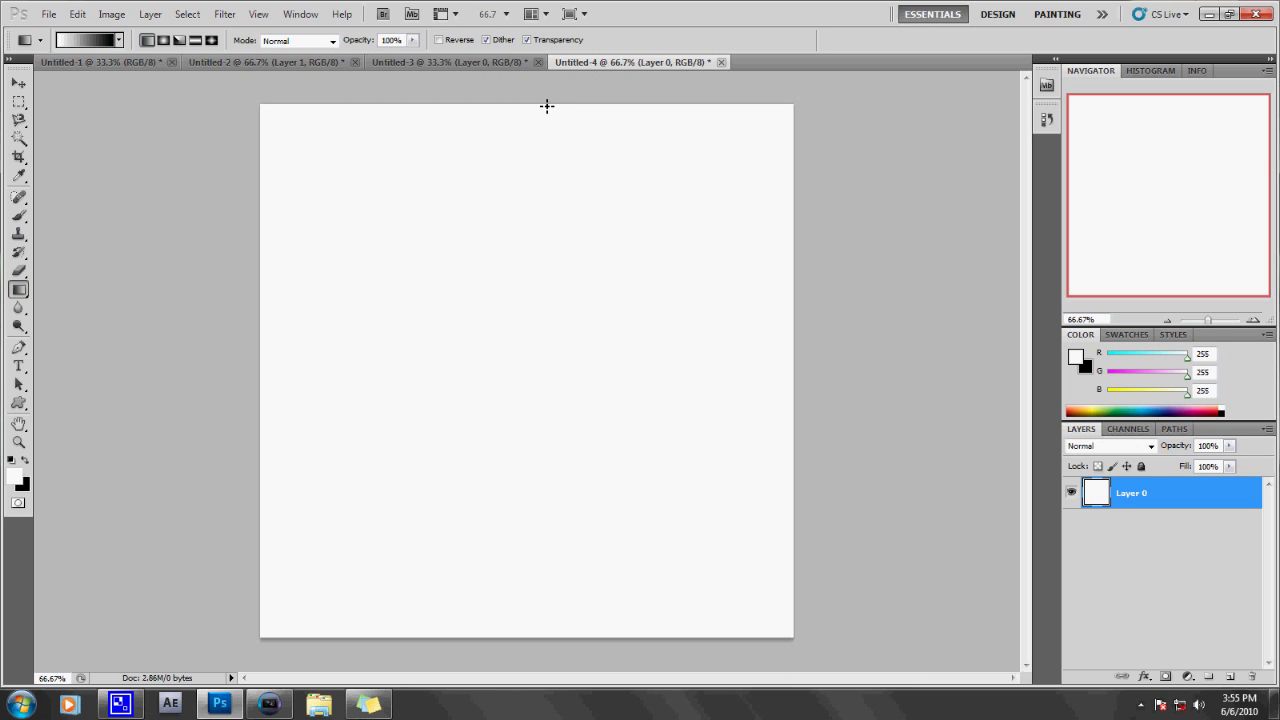
Fill the canvas with a top-to-bottom white-to-black gradient
left_click_drag(532, 472, 532, 637)
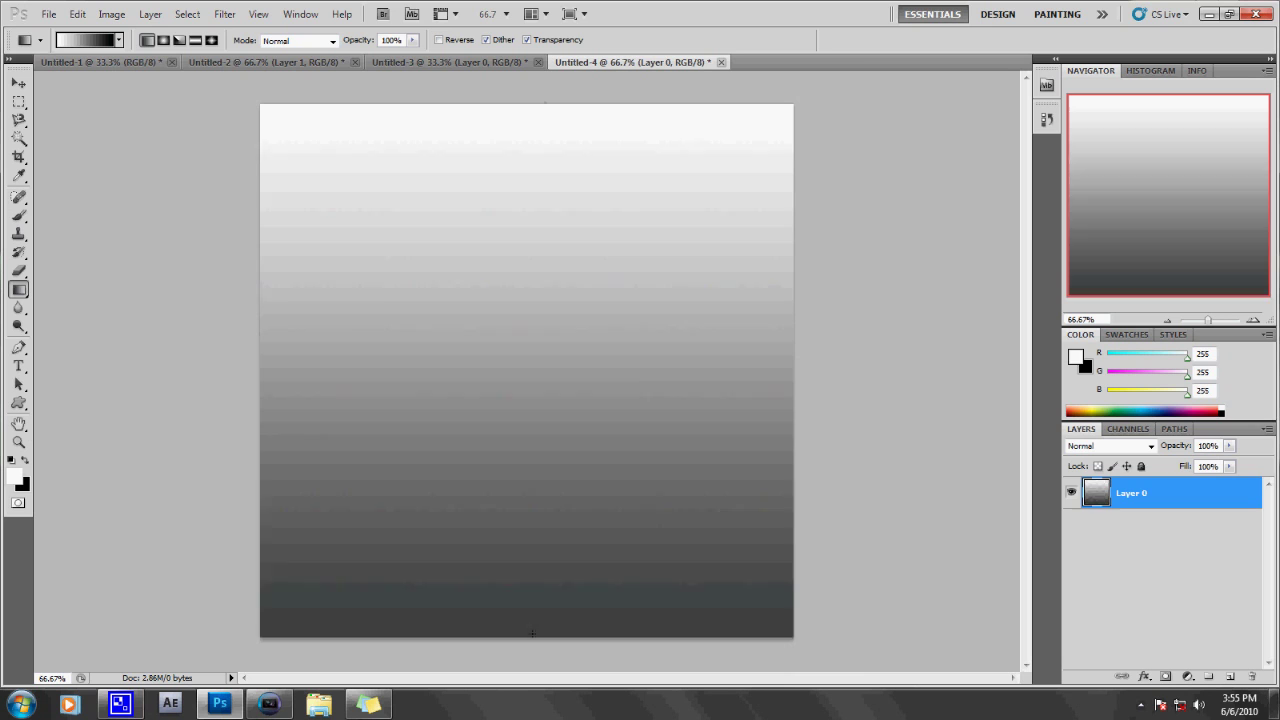
left_click(225, 14)
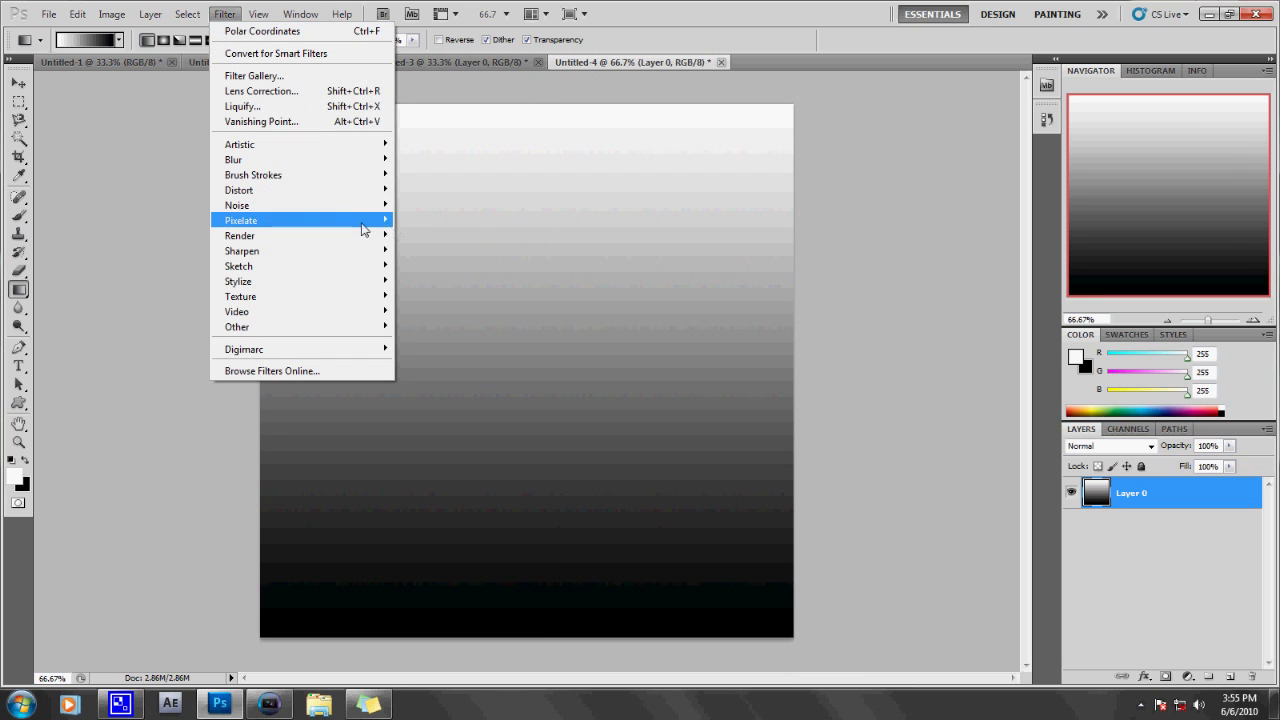
mouse_move(363, 190)
left_click(474, 342)
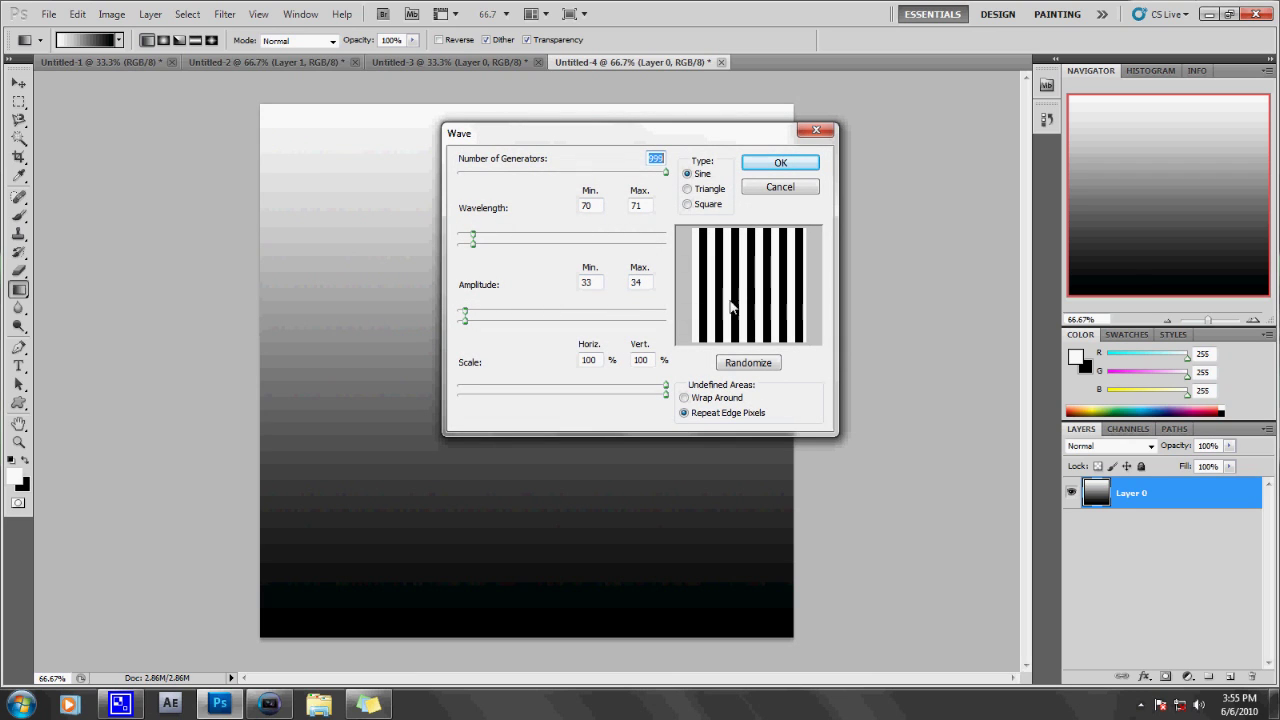
Apply a randomized Wave with 1 generator and a shorter wavelength to form vertical streaks
left_click(736, 370)
left_click(736, 370)
left_click(736, 366)
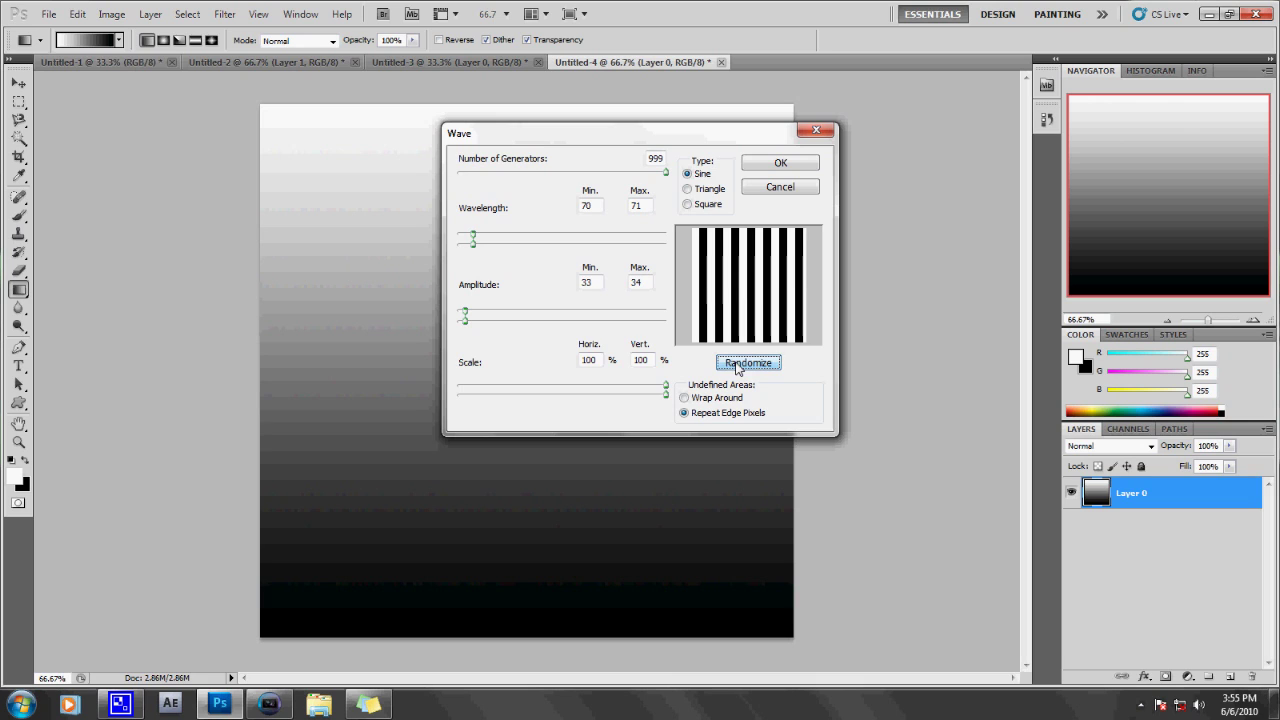
left_click_drag(665, 173, 462, 178)
left_click_drag(472, 239, 420, 240)
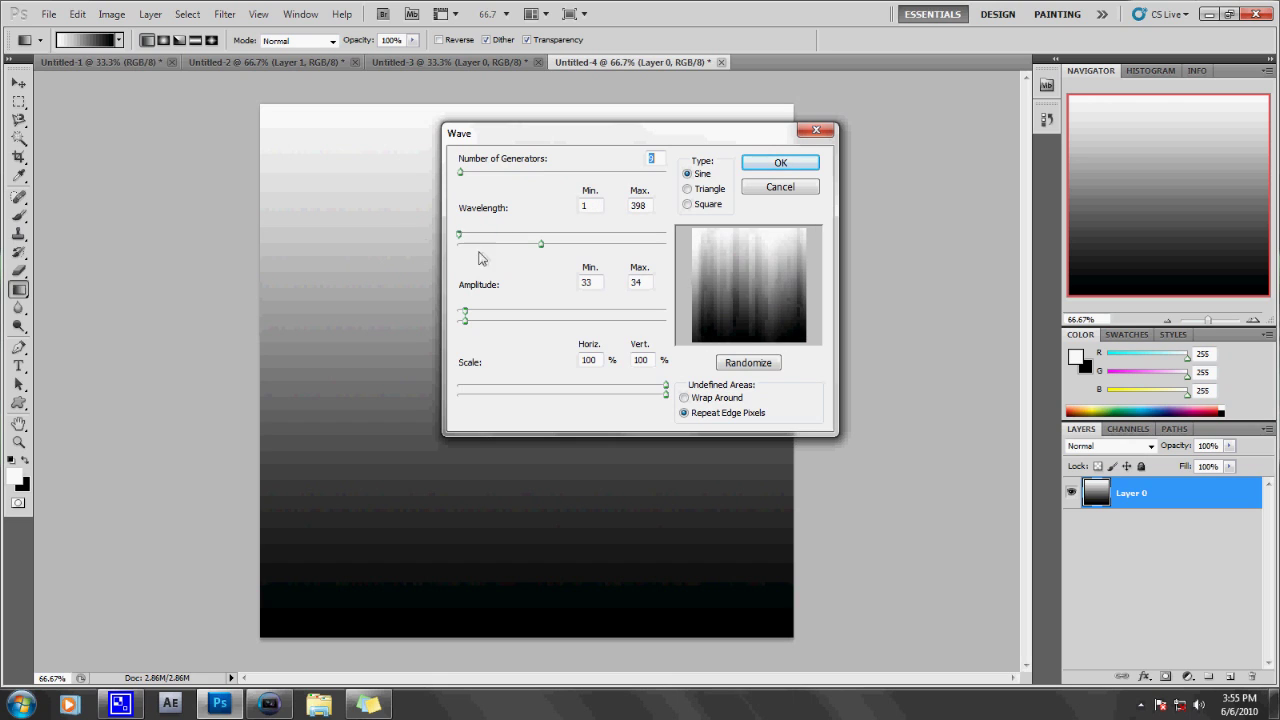
left_click_drag(541, 244, 481, 248)
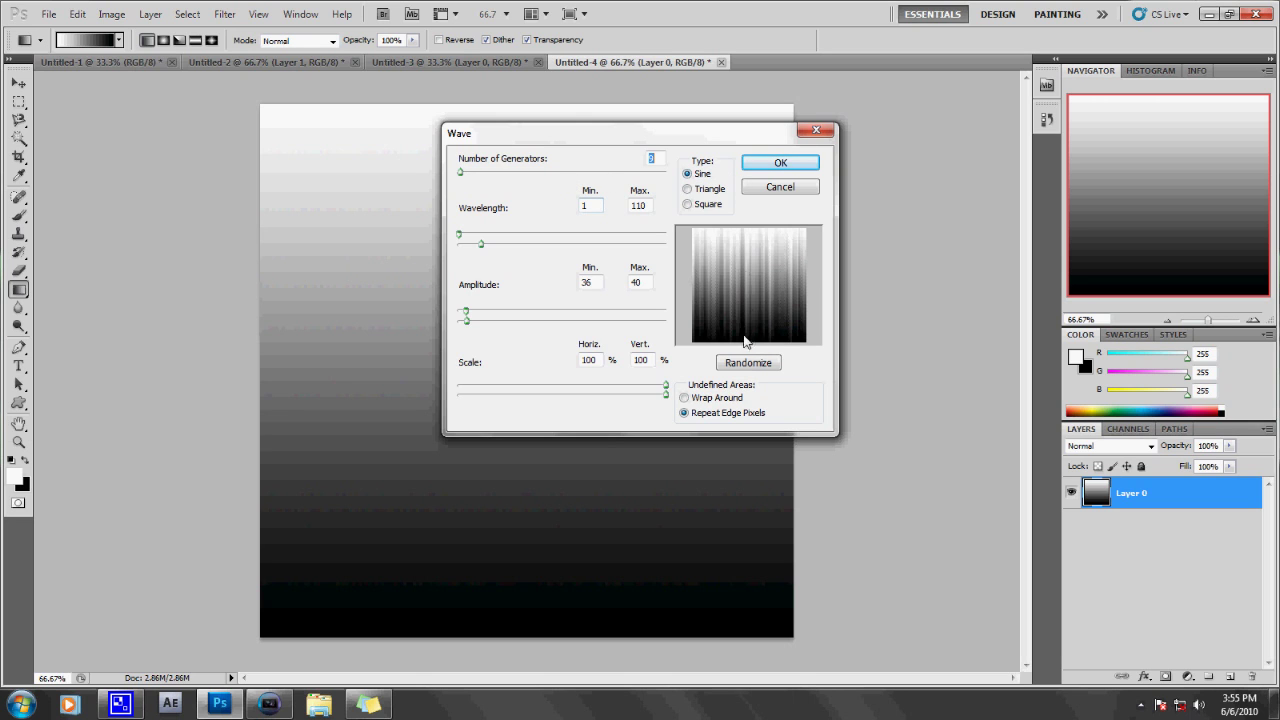
left_click(745, 365)
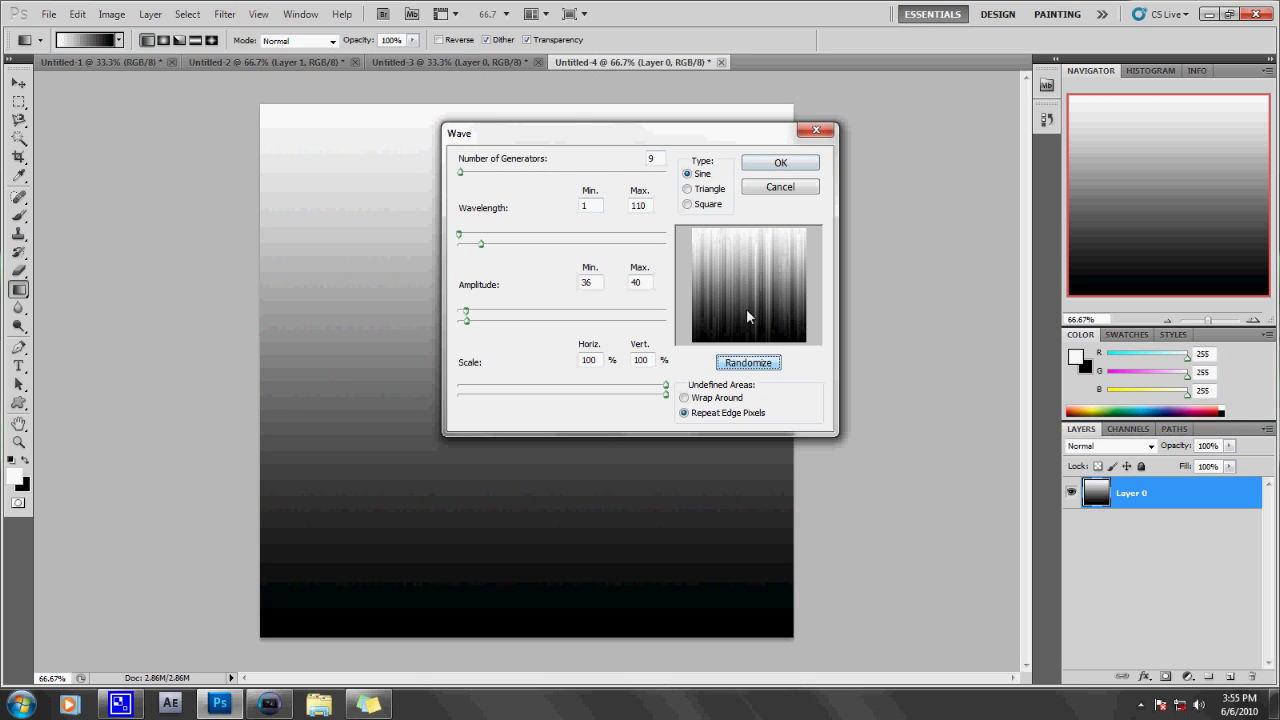
left_click(757, 366)
left_click(770, 166)
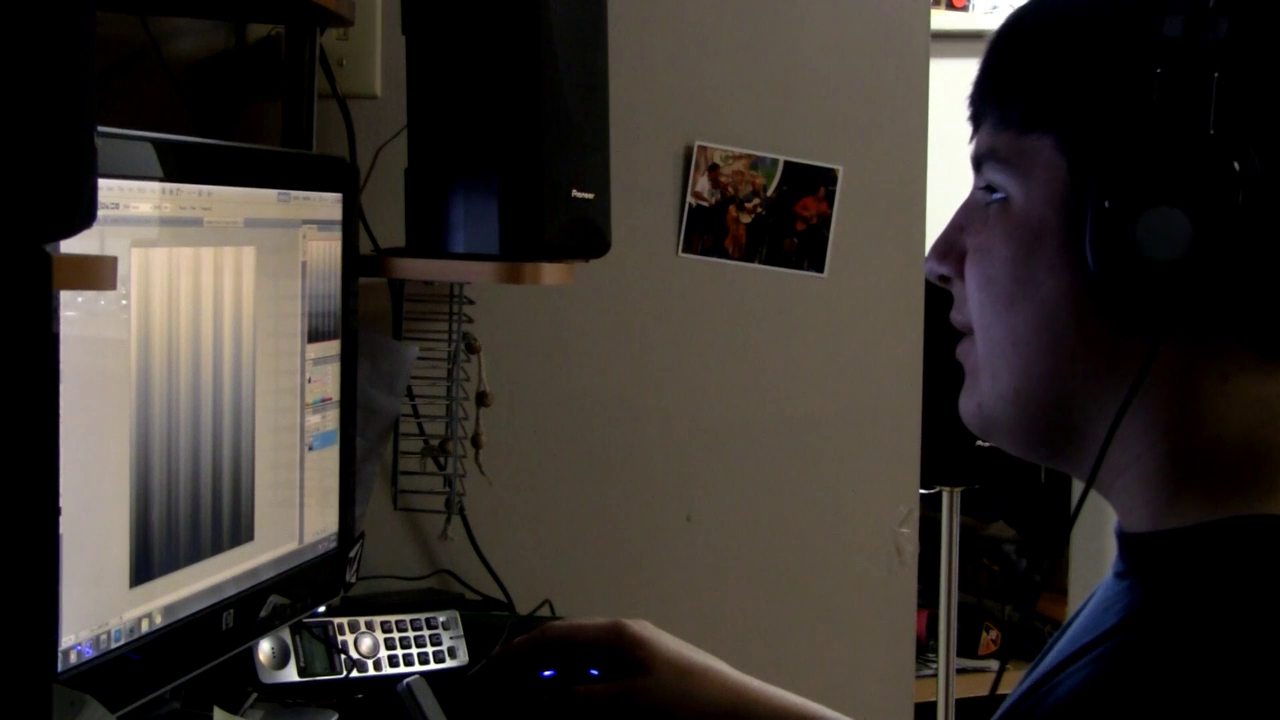
left_click(125, 193)
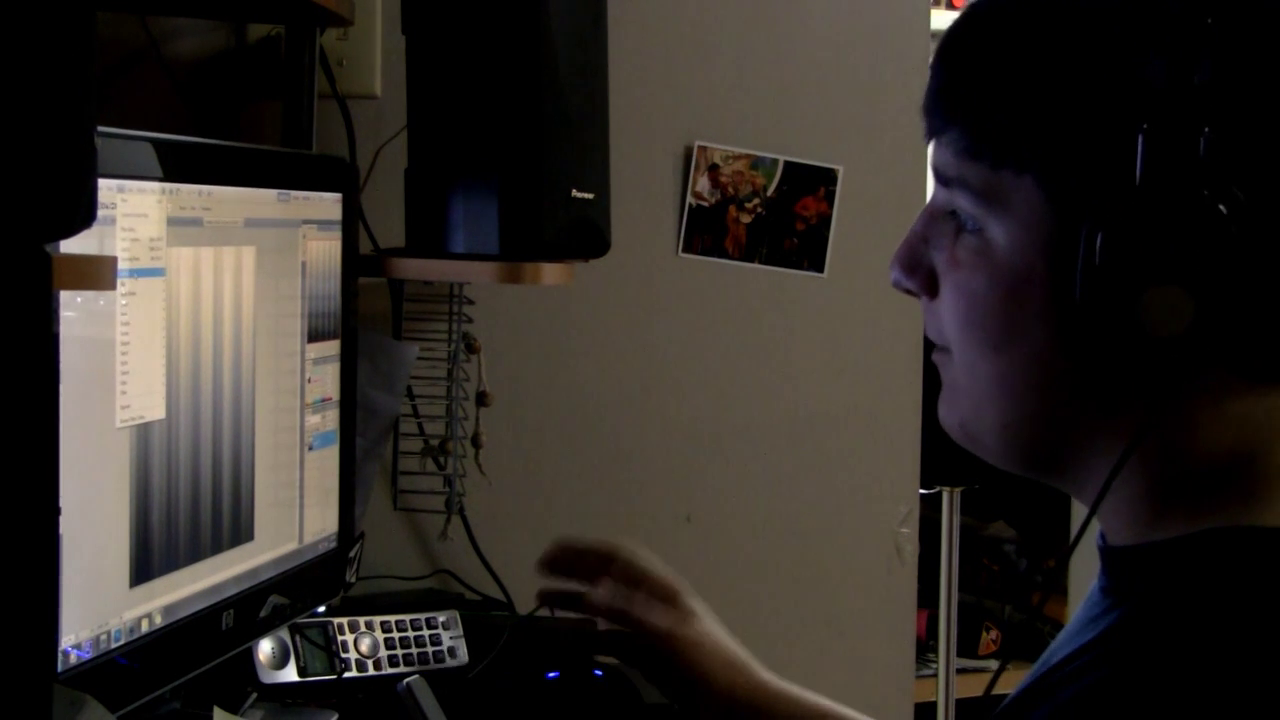
mouse_move(145, 272)
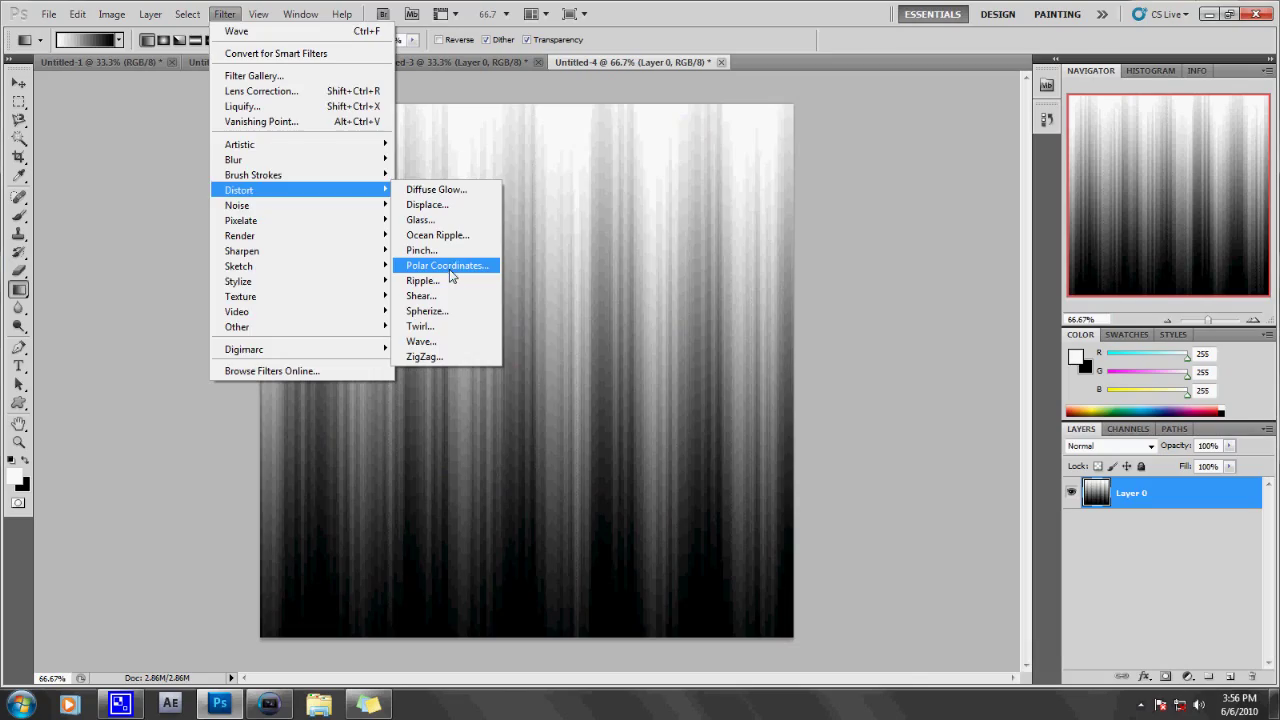
Apply Polar Coordinates, Rectangular to Polar, and glance at Untitled-2 before returning to Untitled-4
left_click(447, 266)
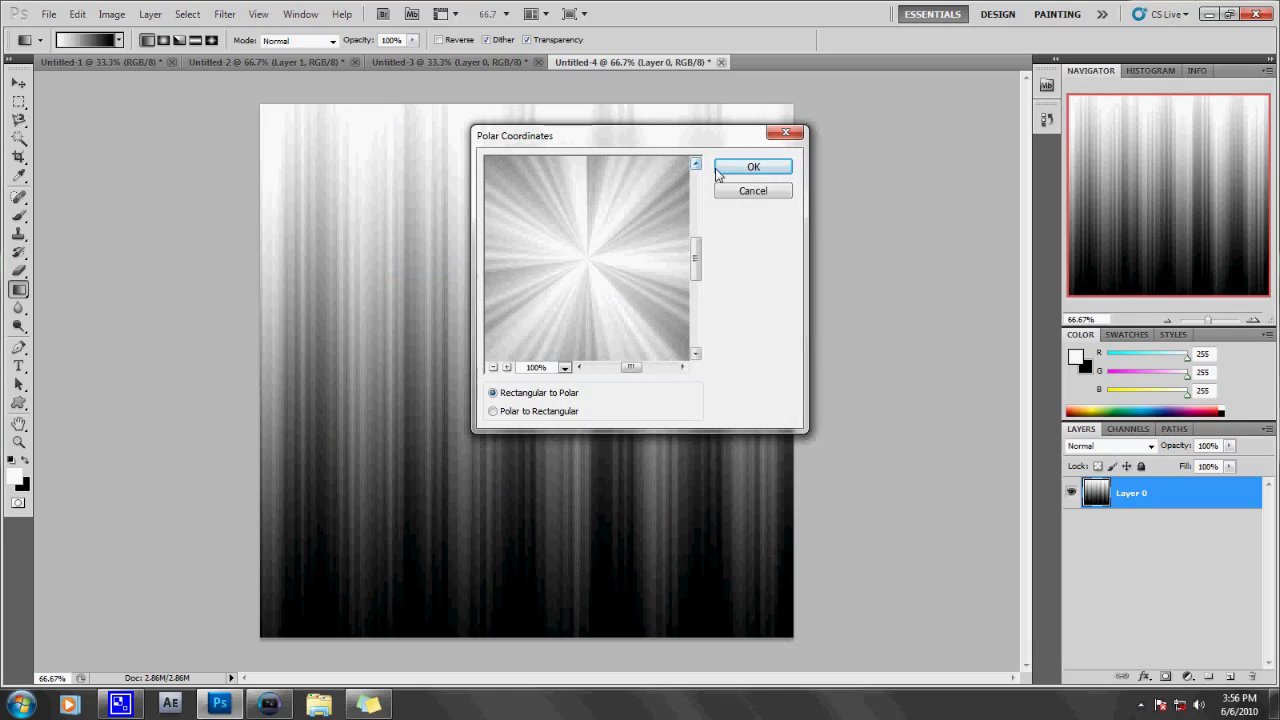
left_click(752, 170)
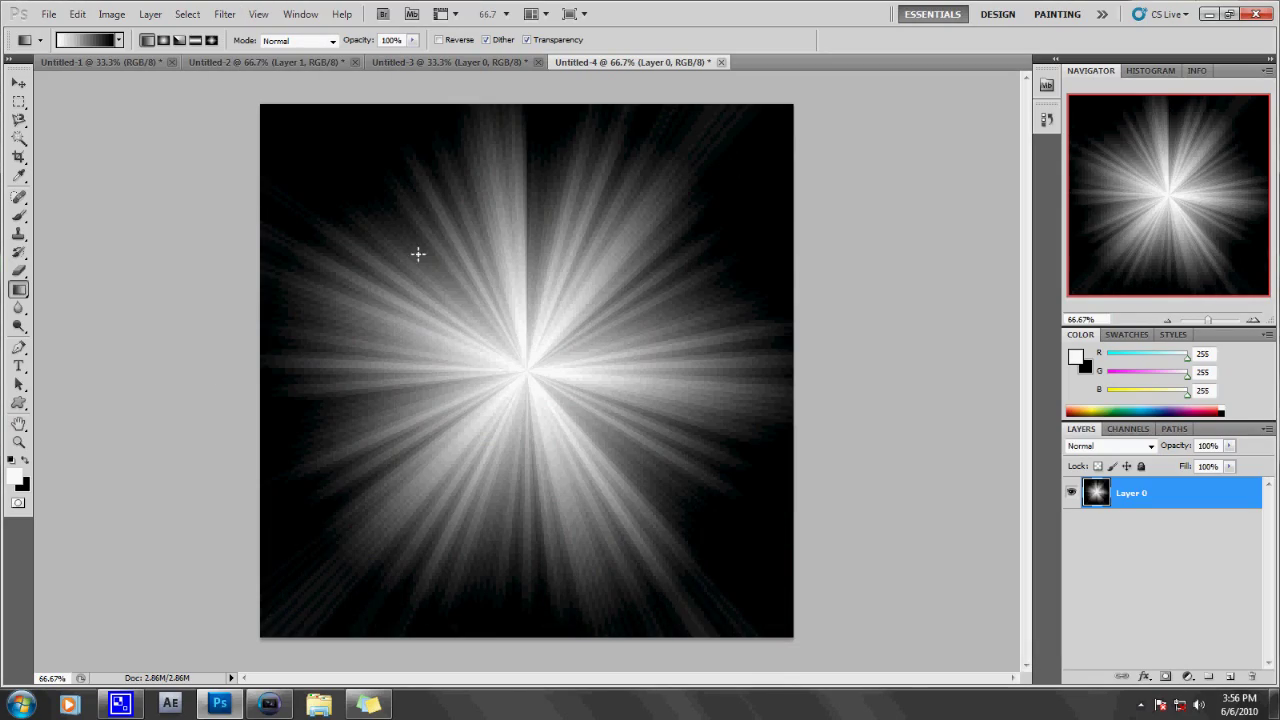
left_click(262, 64)
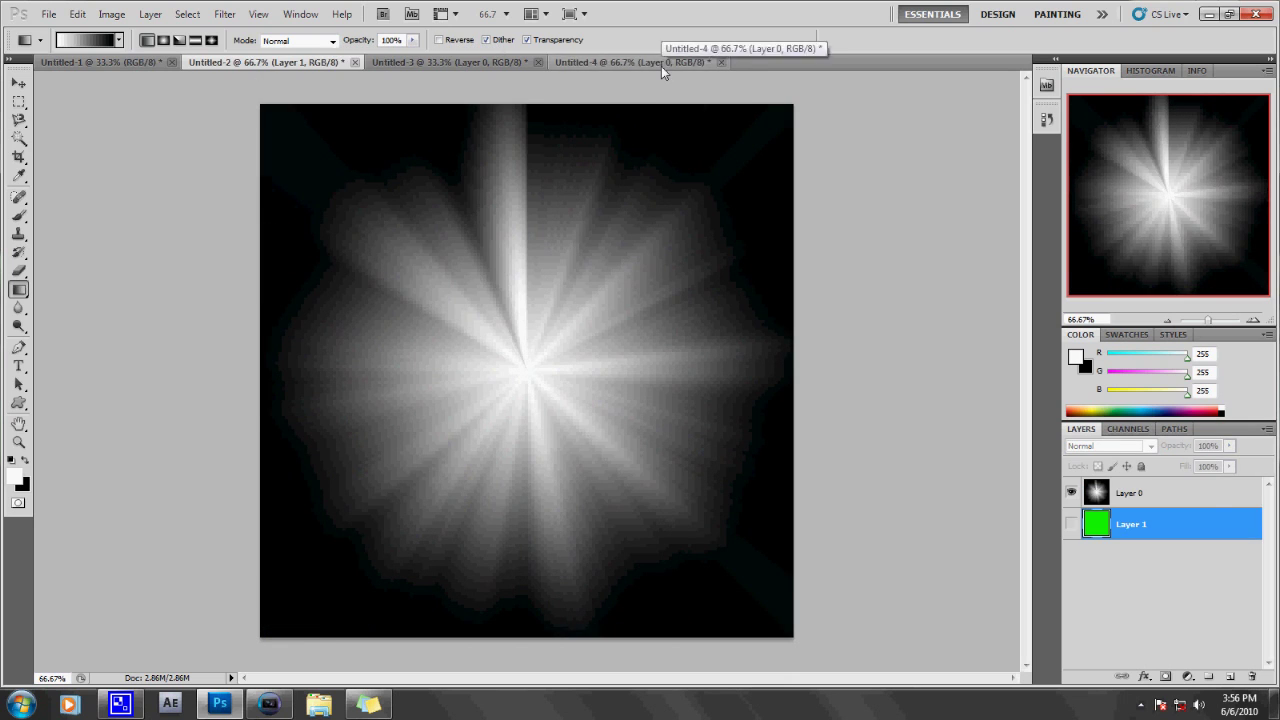
left_click(661, 64)
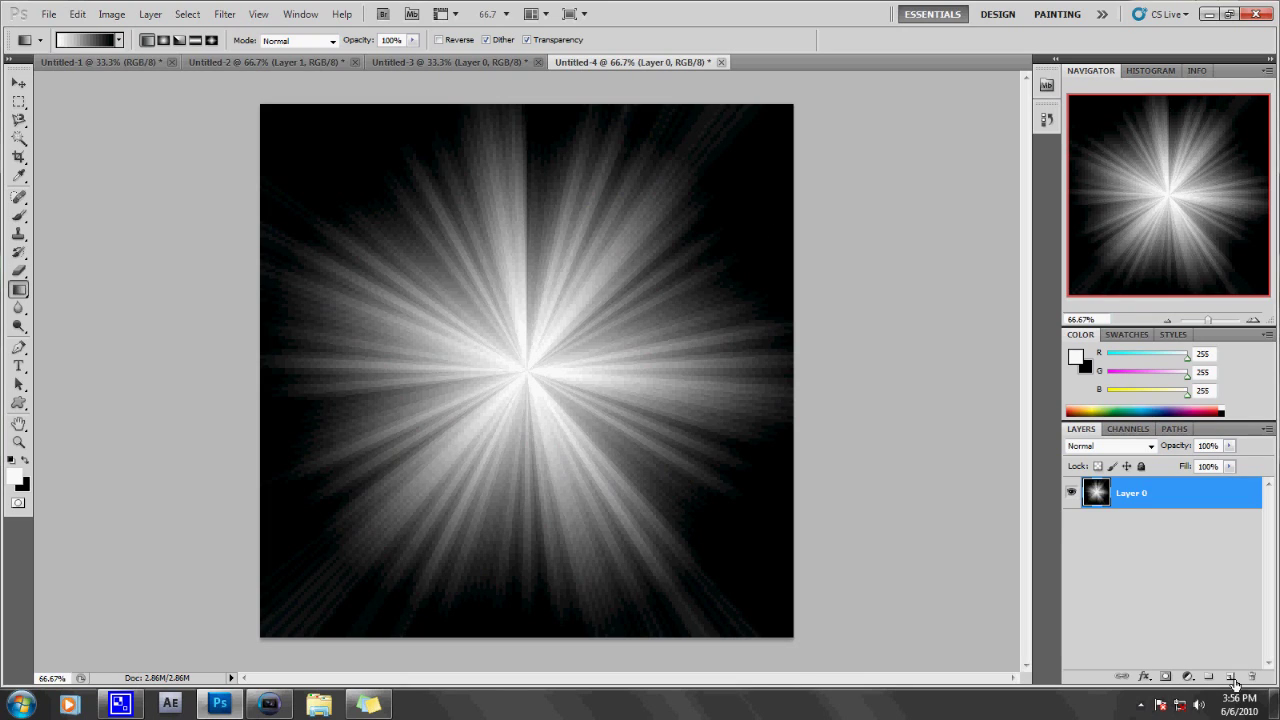
left_click(1231, 677)
Move Layer 1 below Layer 0 and fill it with bright green 12ff00
left_click_drag(1116, 500, 1121, 548)
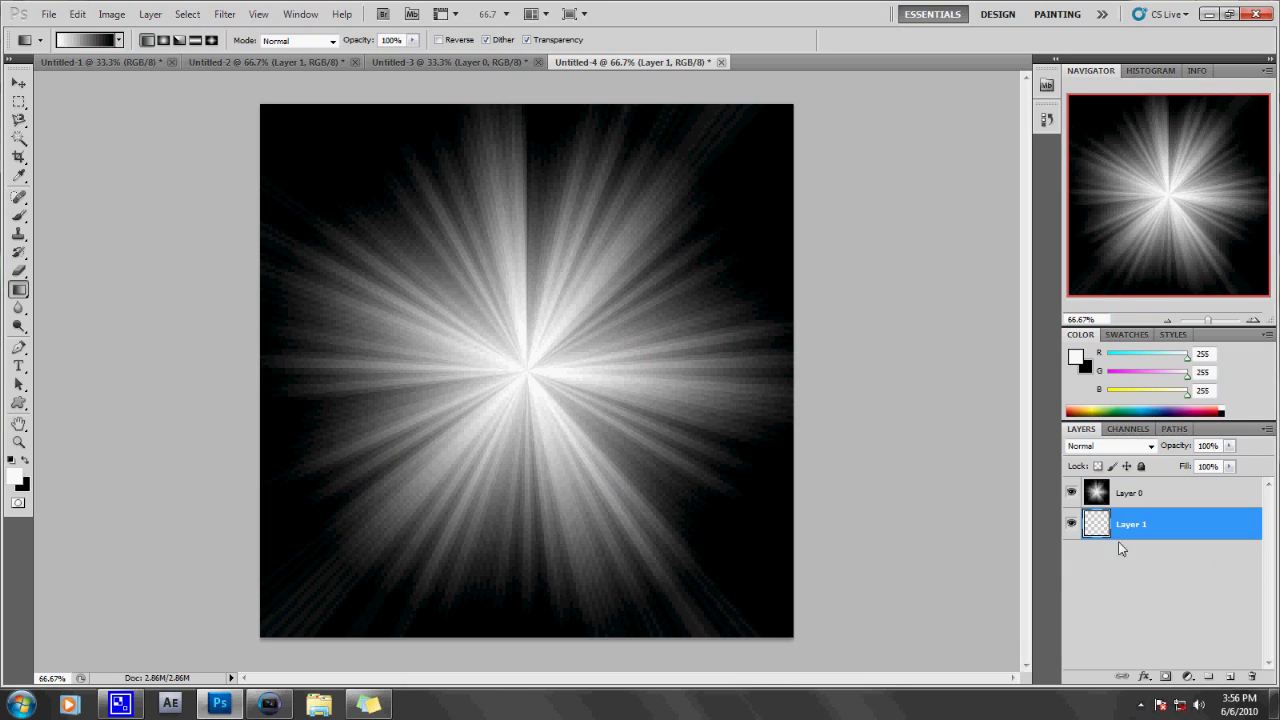
left_click(18, 289)
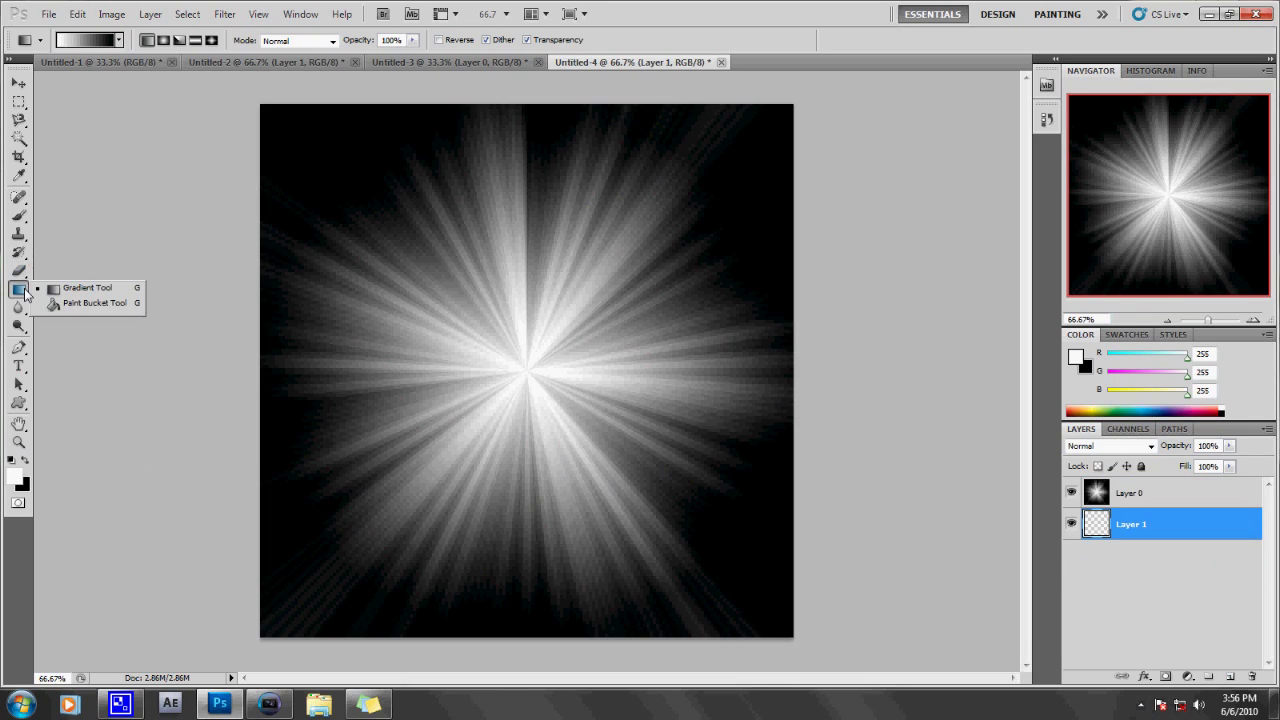
left_click(94, 303)
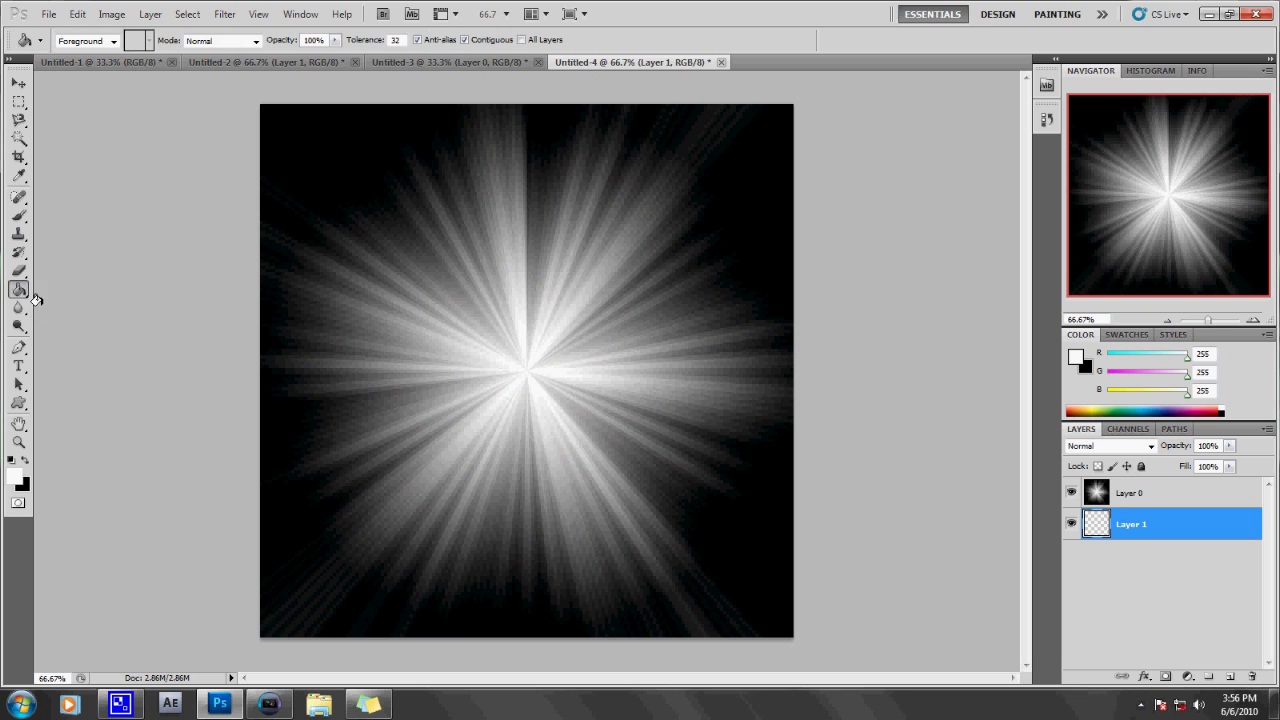
left_click(14, 476)
left_click(635, 177)
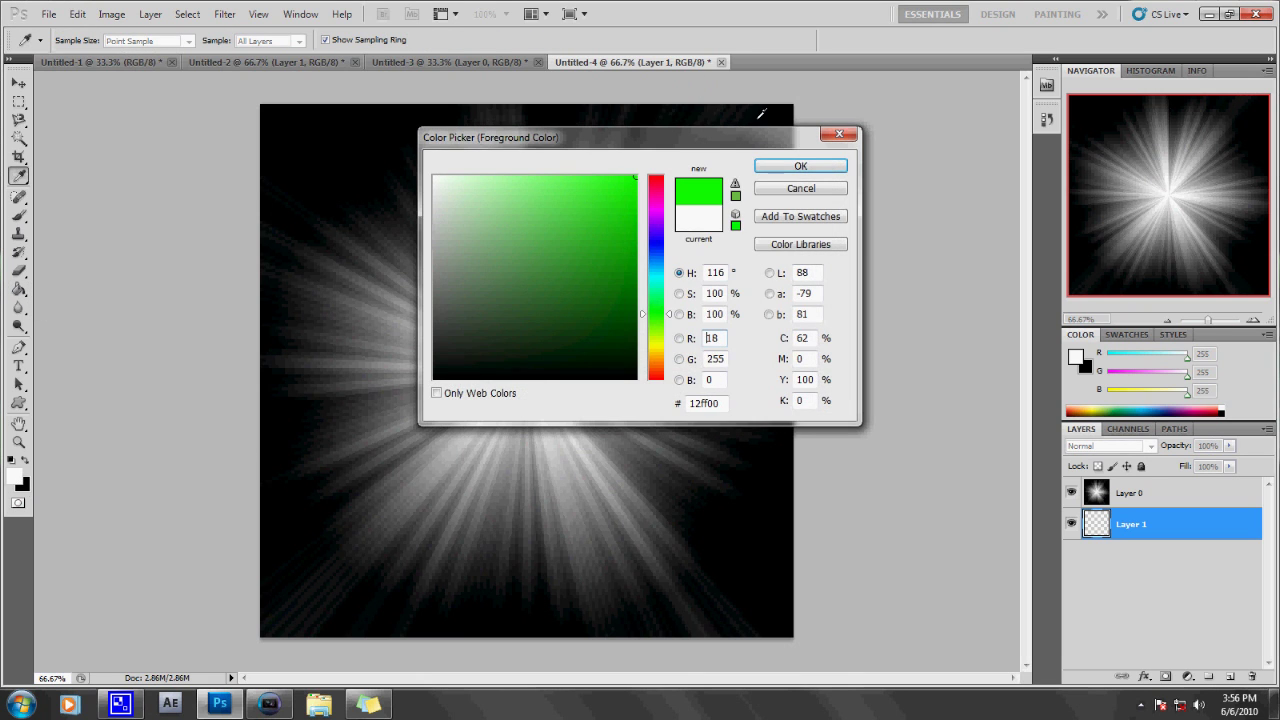
left_click(775, 171)
left_click(426, 366)
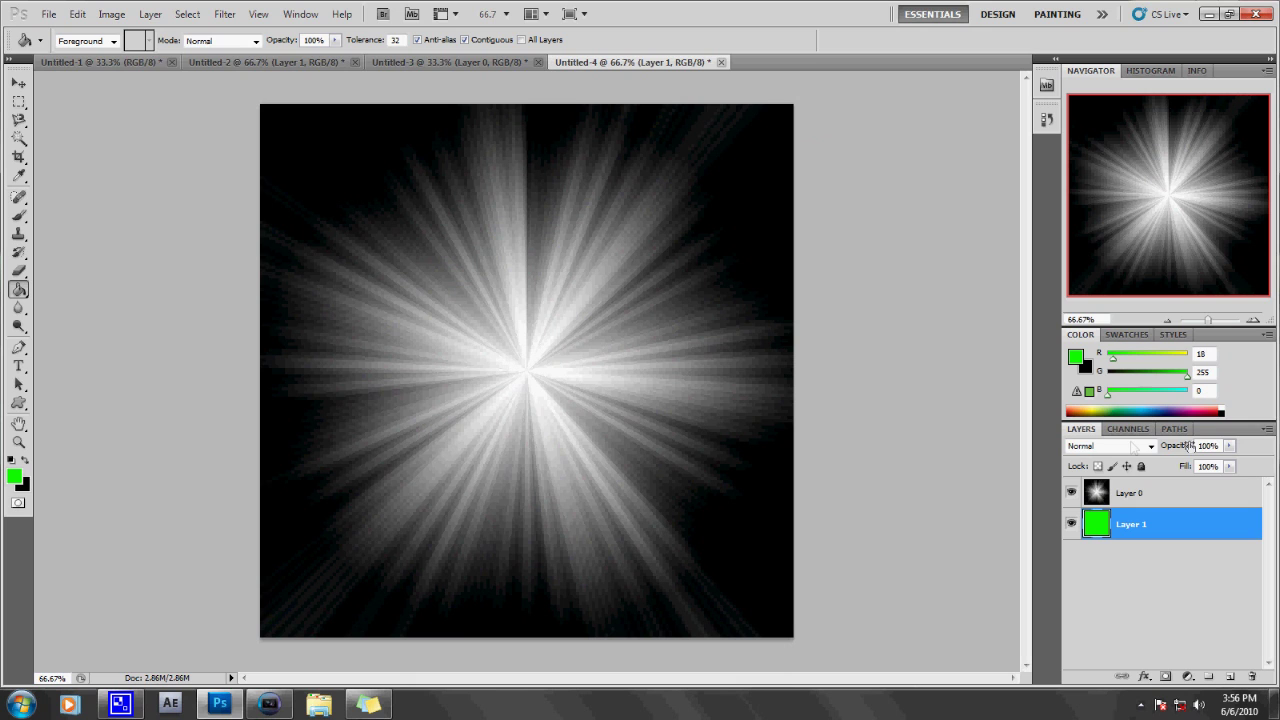
Set Layer 0's blend mode to Screen, then to Hard Light
left_click(1155, 497)
left_click(1142, 450)
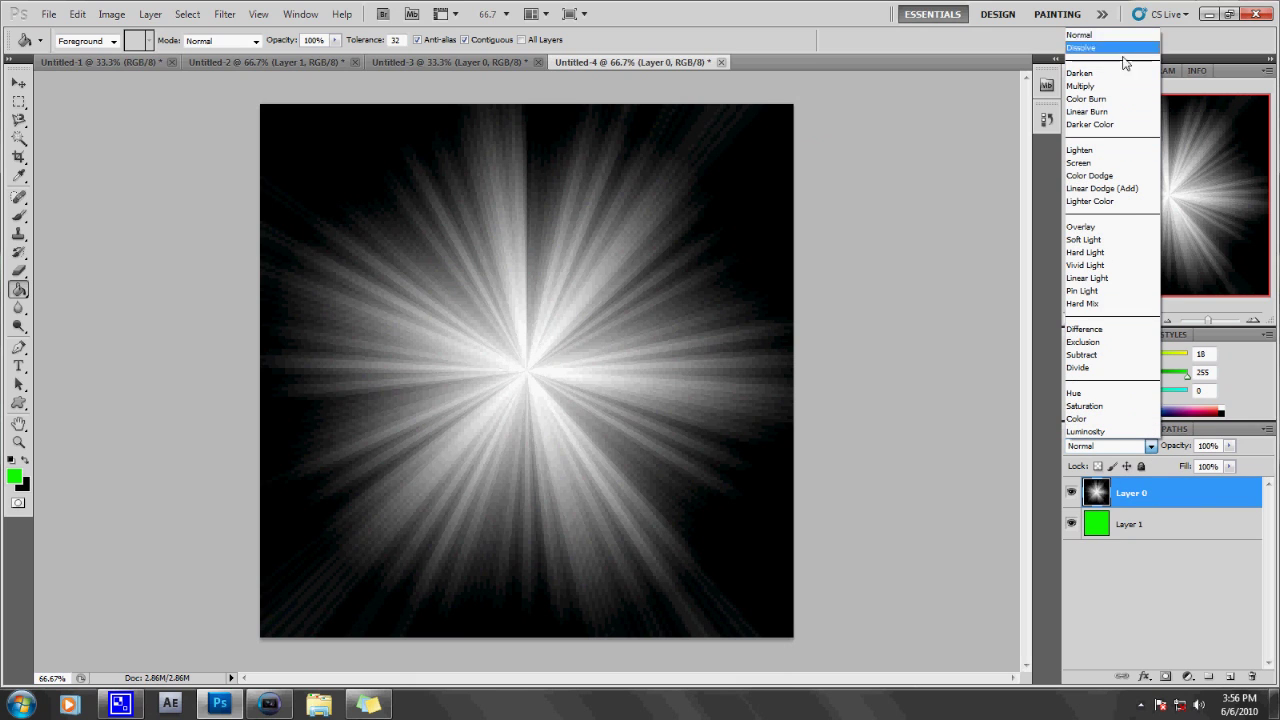
left_click(1112, 163)
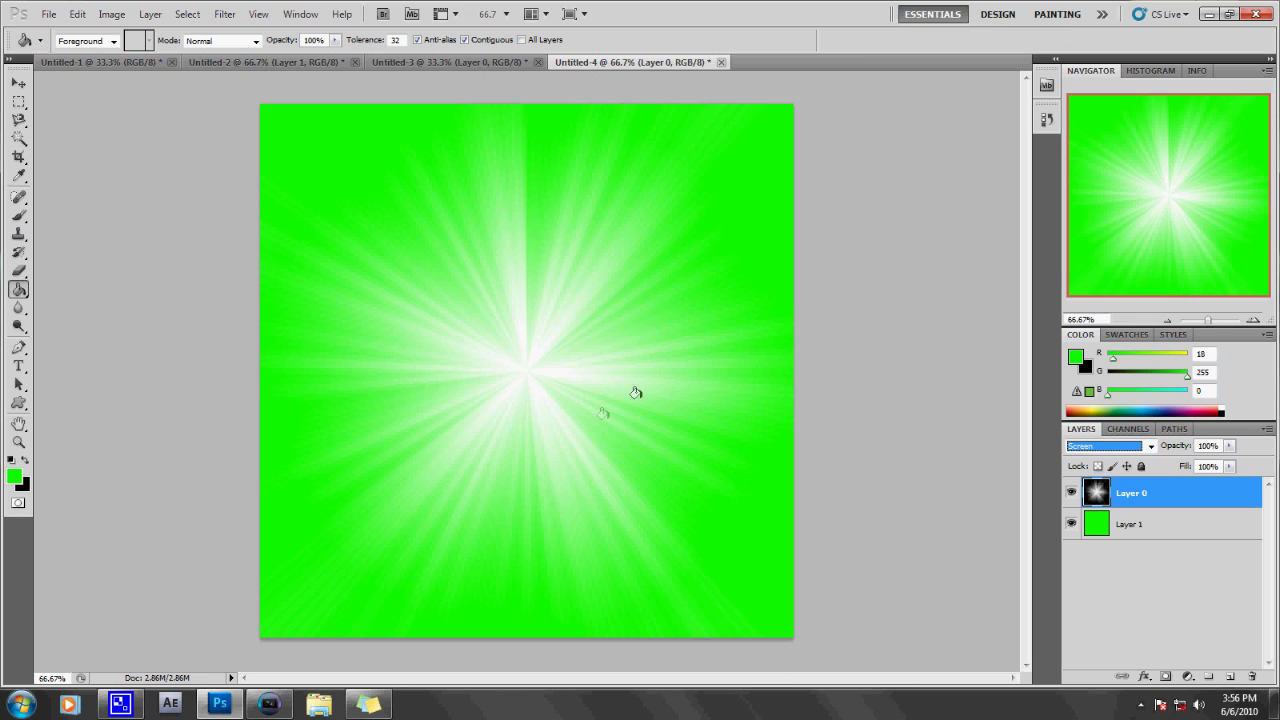
left_click(1152, 447)
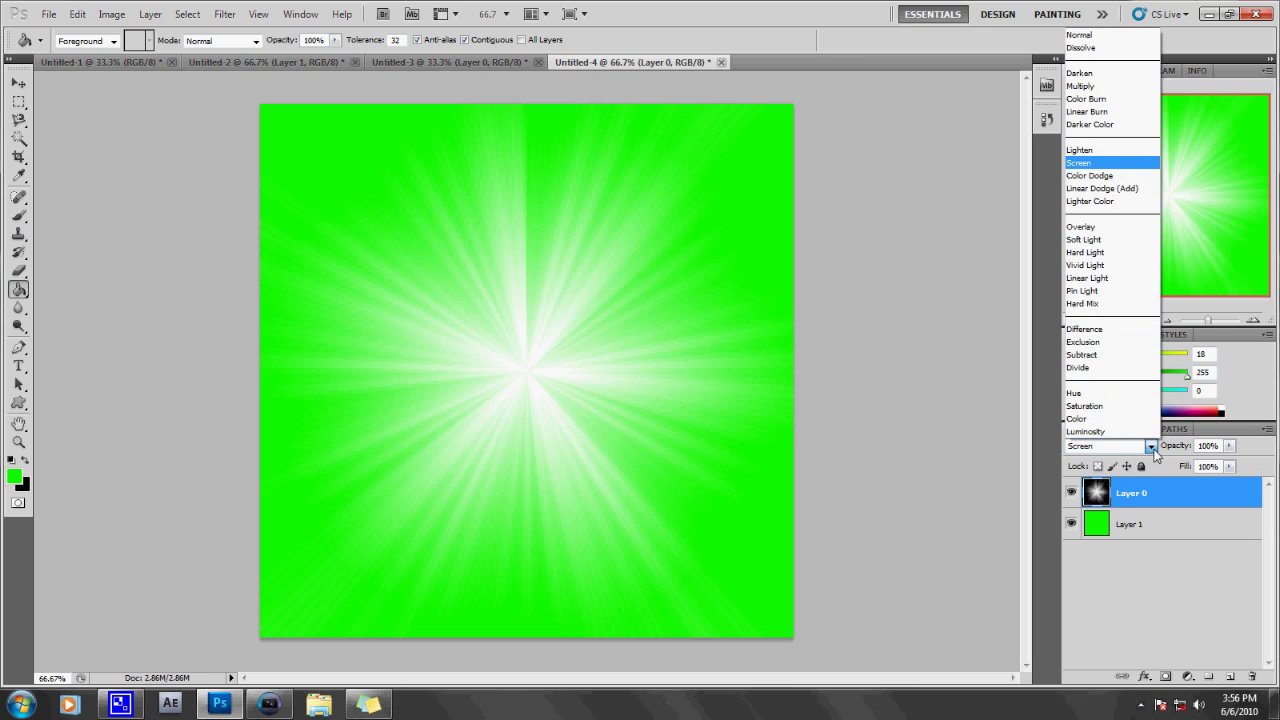
left_click(1146, 252)
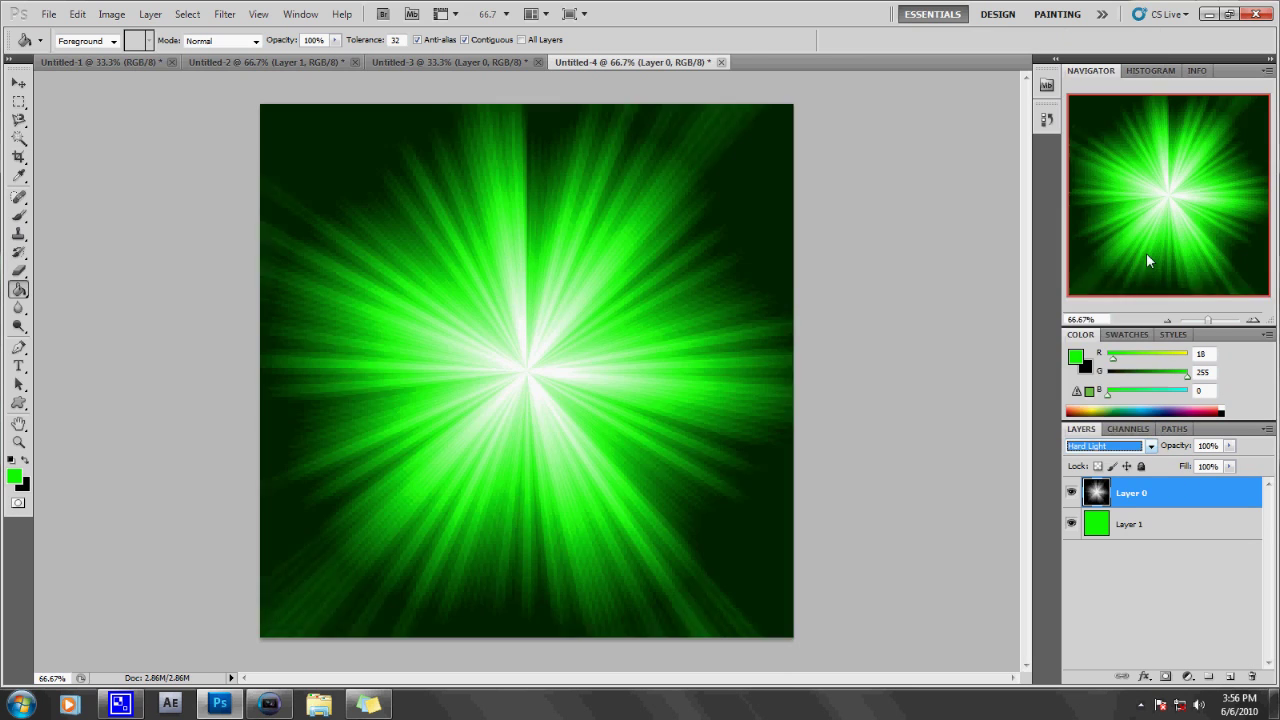